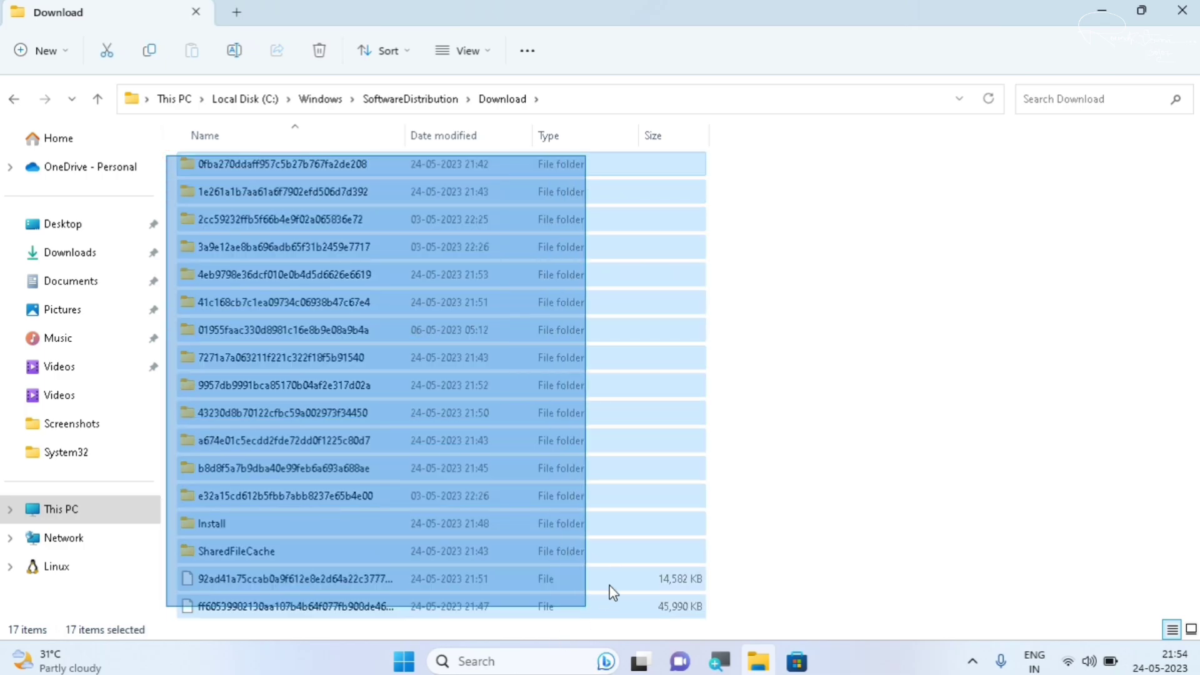
drag(654, 531, 809, 387)
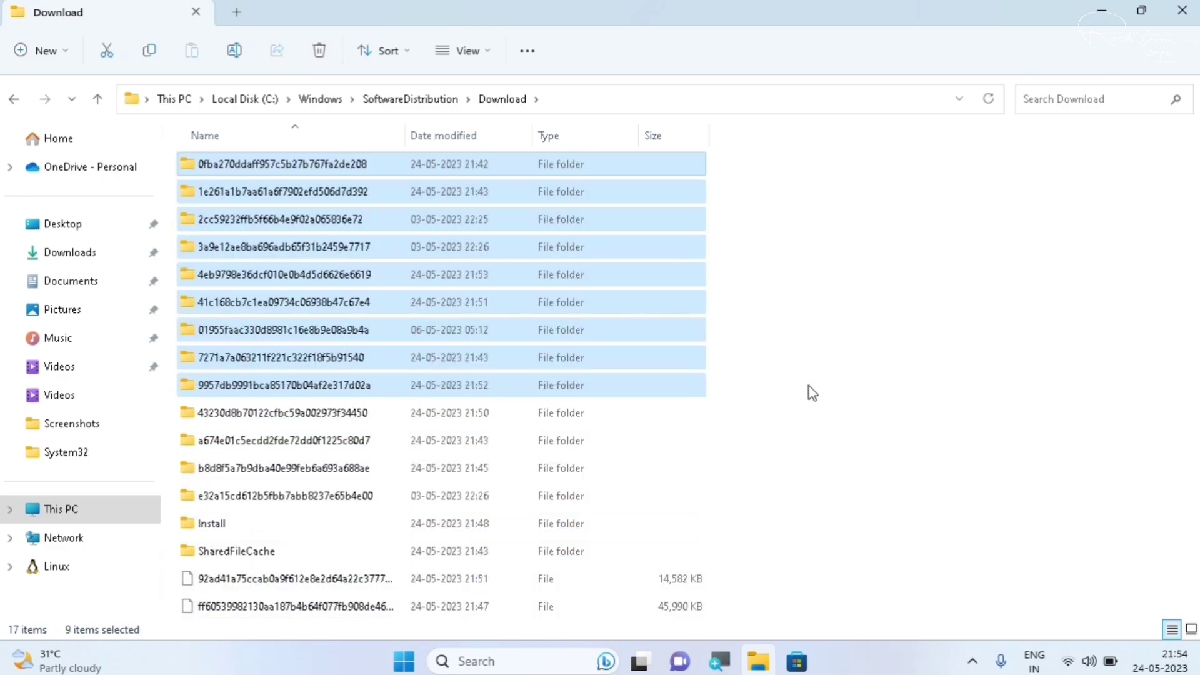
click(967, 303)
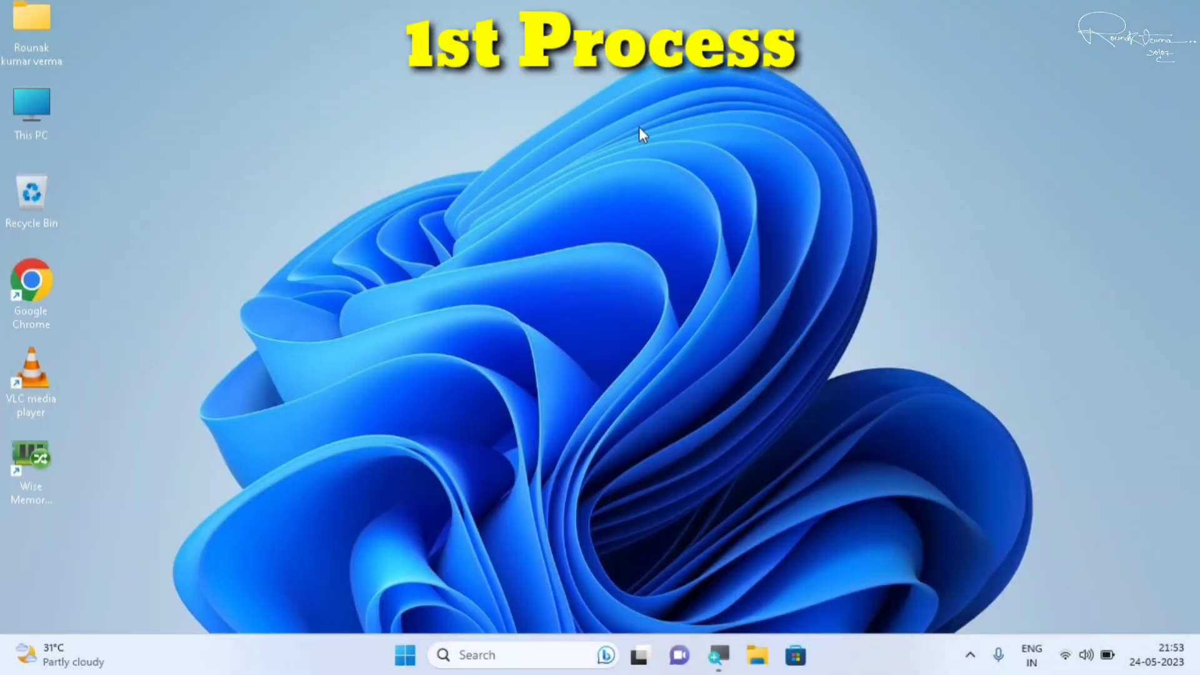
Open the Windows folder on Local Disk (C:) from This PC.
double_click(50, 107)
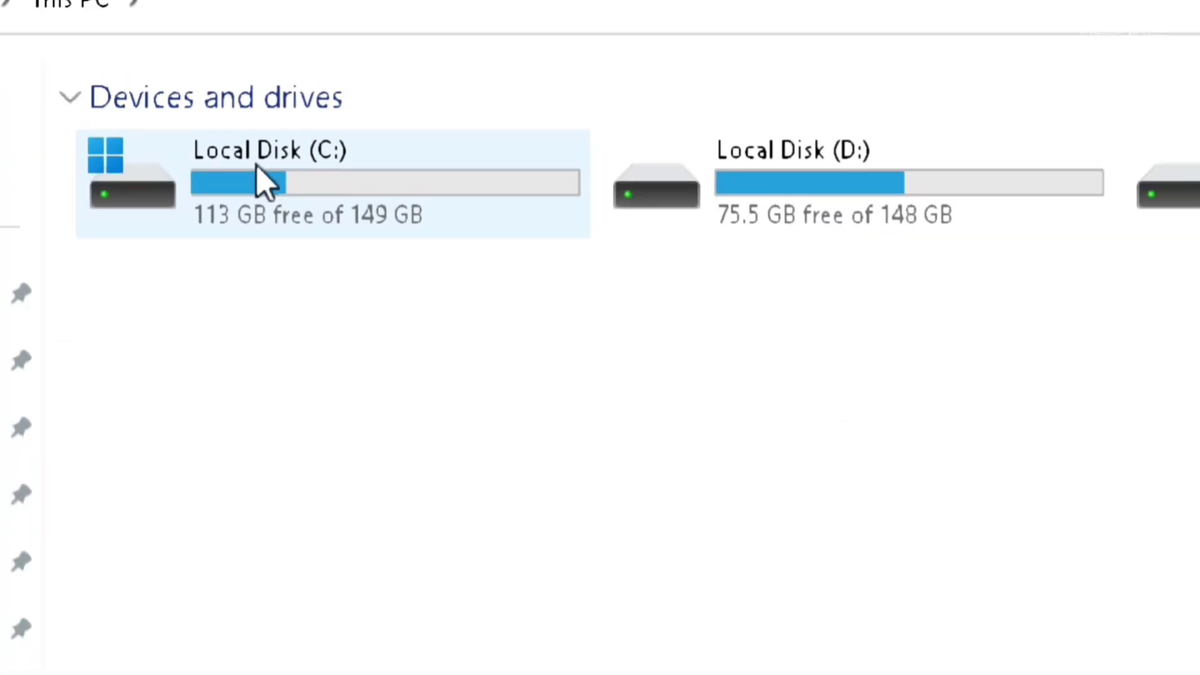
click(256, 164)
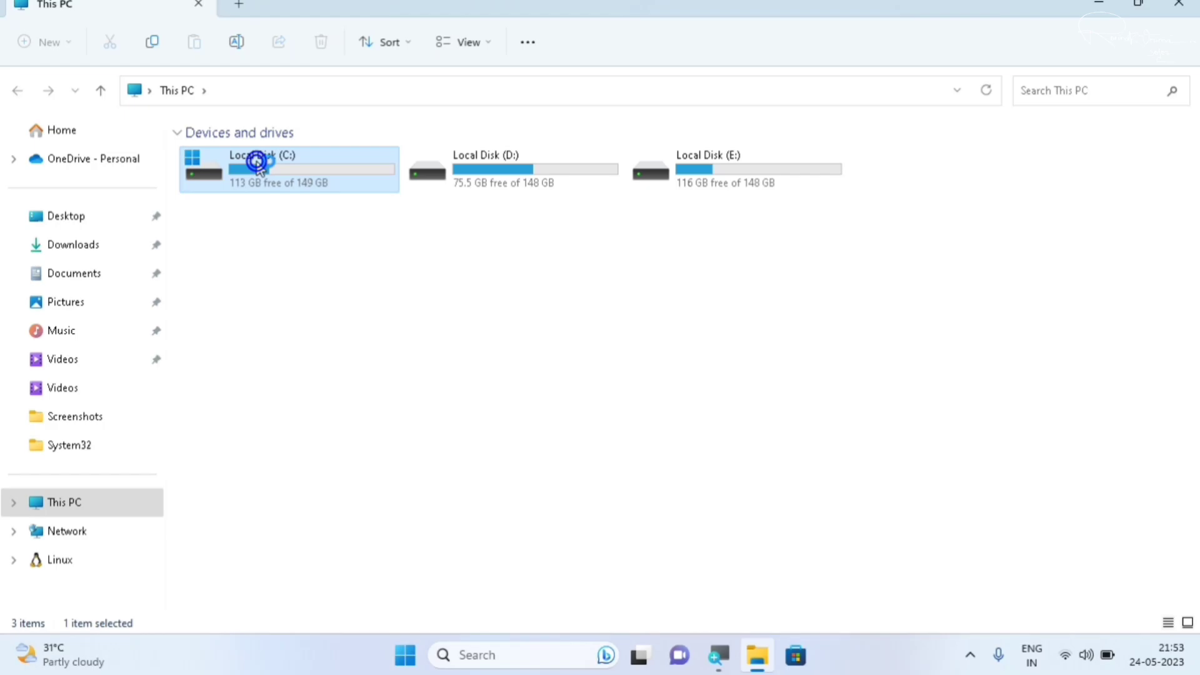
double_click(257, 163)
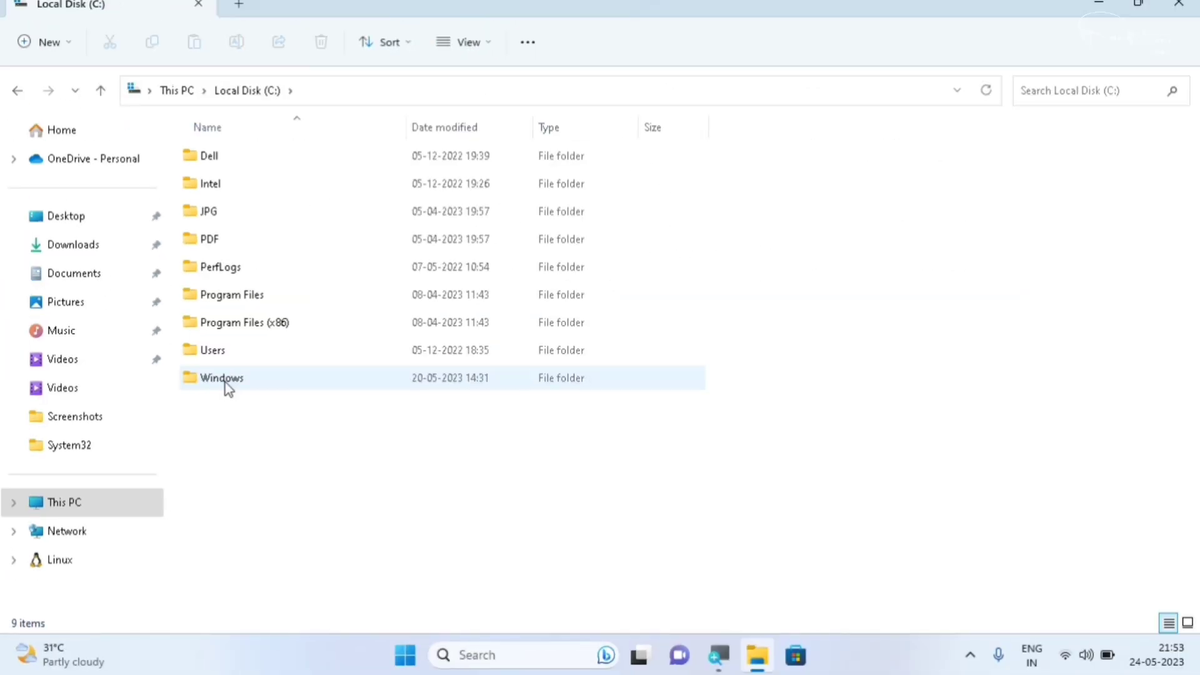
double_click(225, 384)
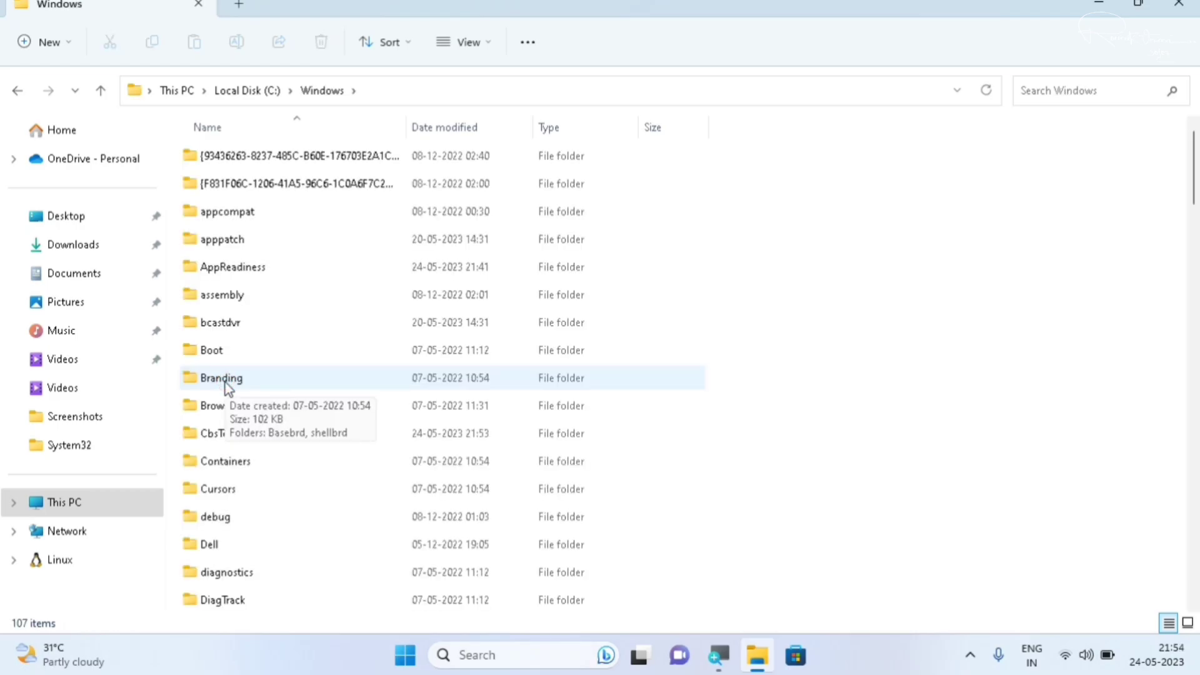
Find the SoftwareDistribution folder inside Windows and open its Download subfolder.
click(782, 372)
text(ser)
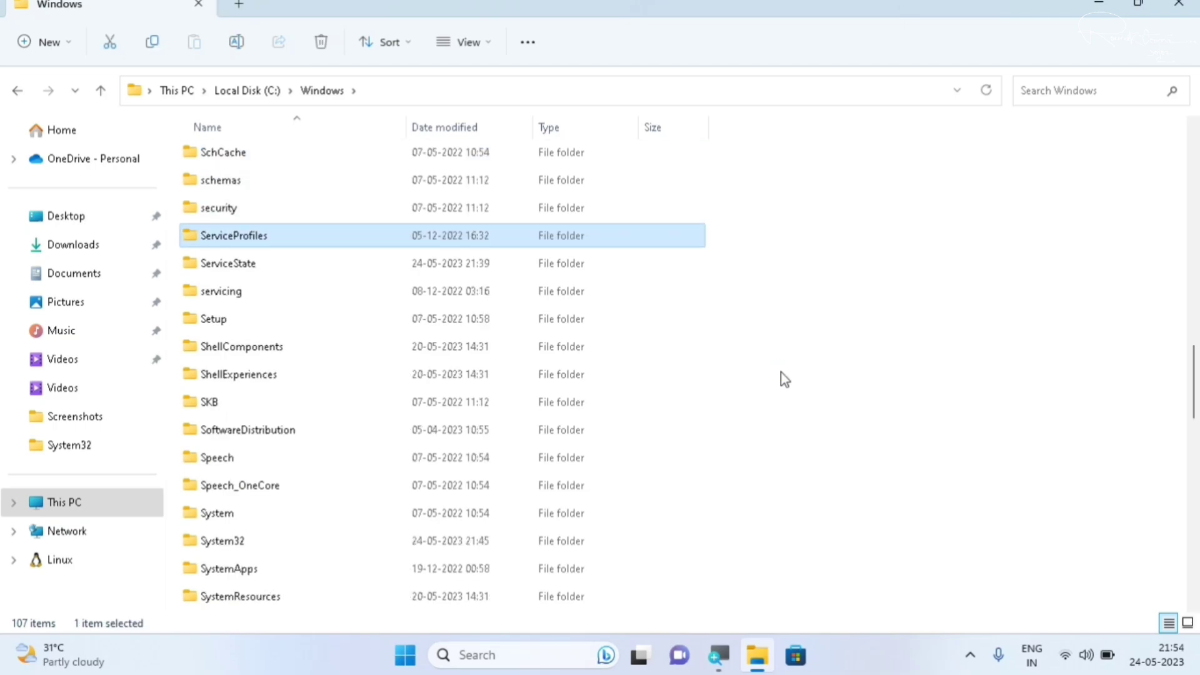
key(Down)
key(Down)
key(Down)
key(Down)
key(Down)
key(Down)
key(Down)
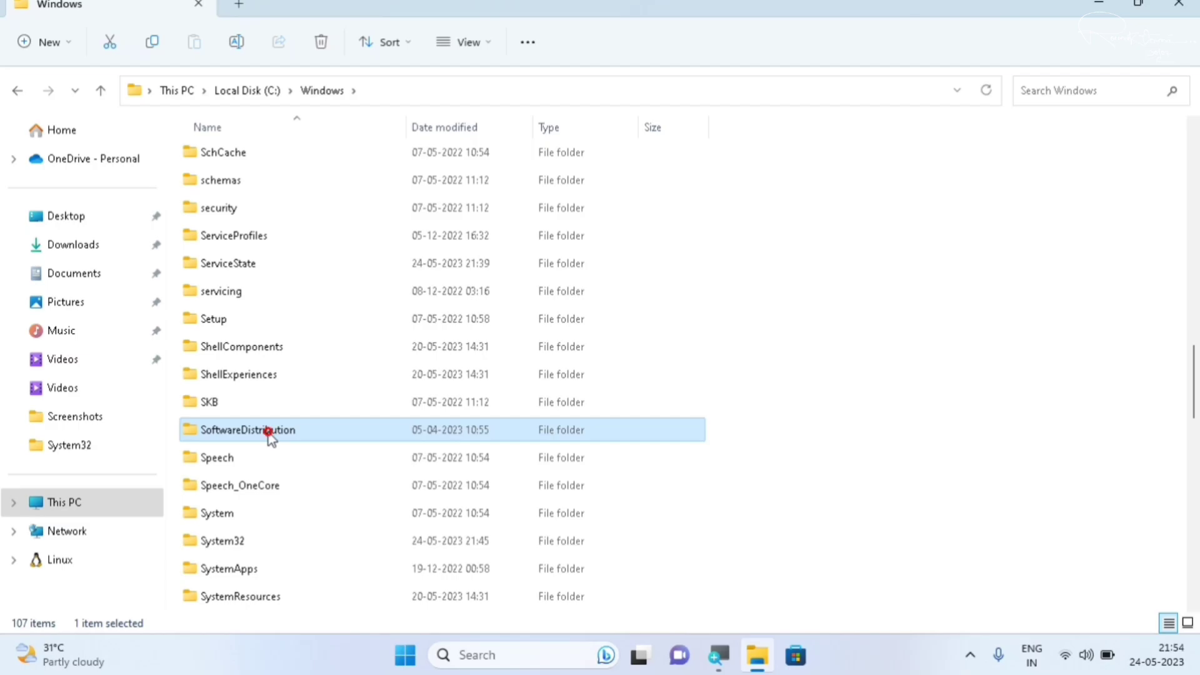
double_click(268, 432)
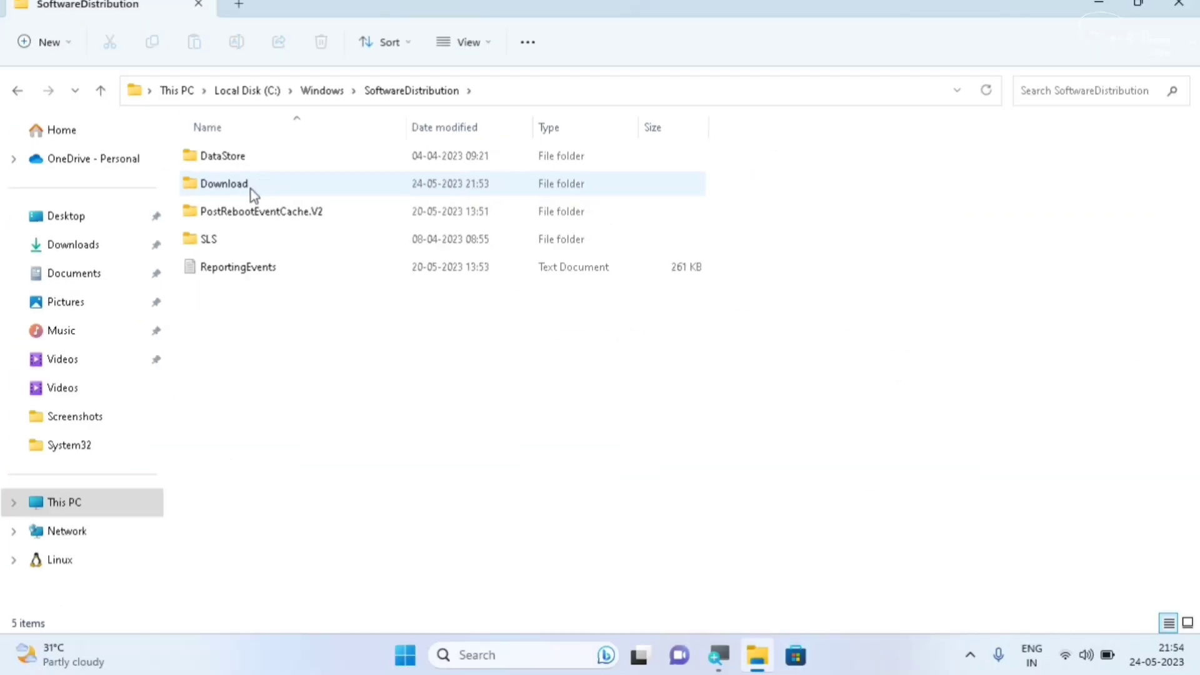
double_click(250, 189)
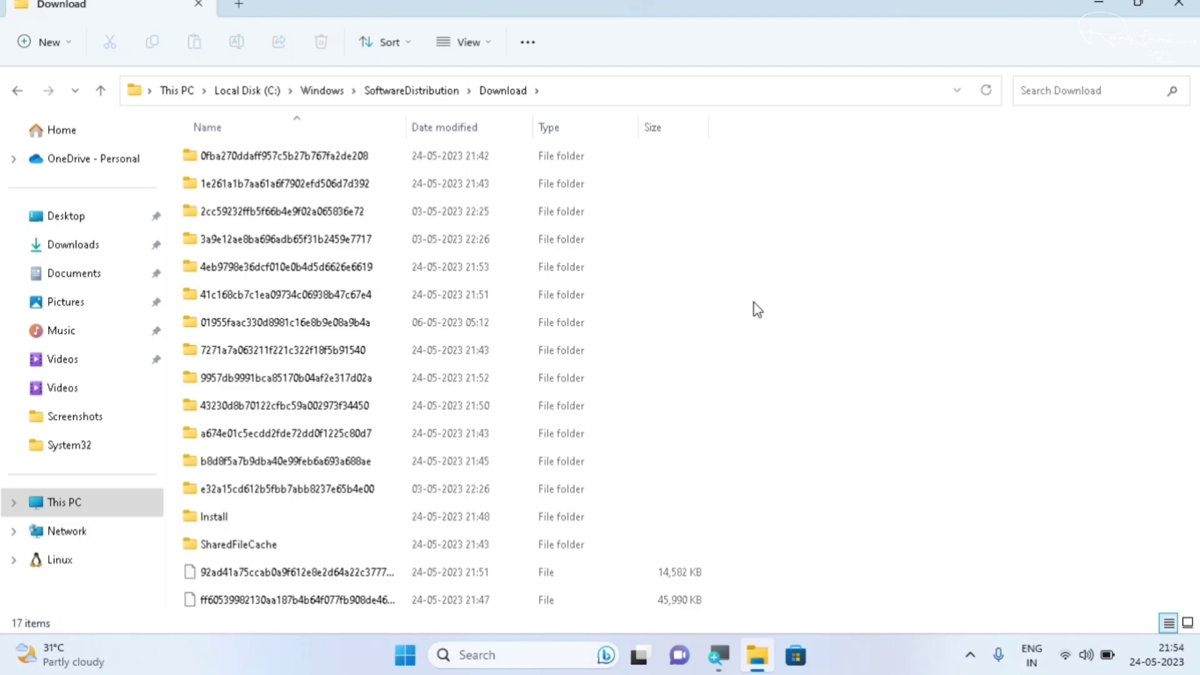
Permanently delete everything in the SoftwareDistribution Download folder, granting administrator permission for all current items.
drag(169, 147, 813, 381)
click(966, 296)
key(ctrl+a)
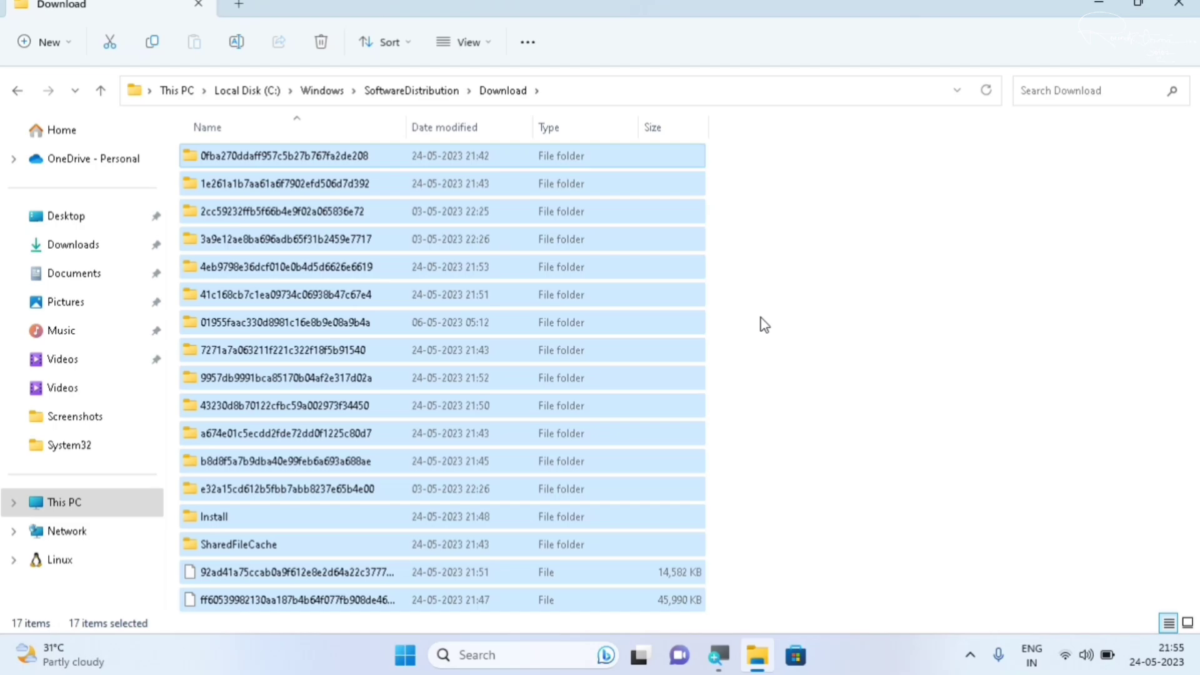
key(shift+Delete)
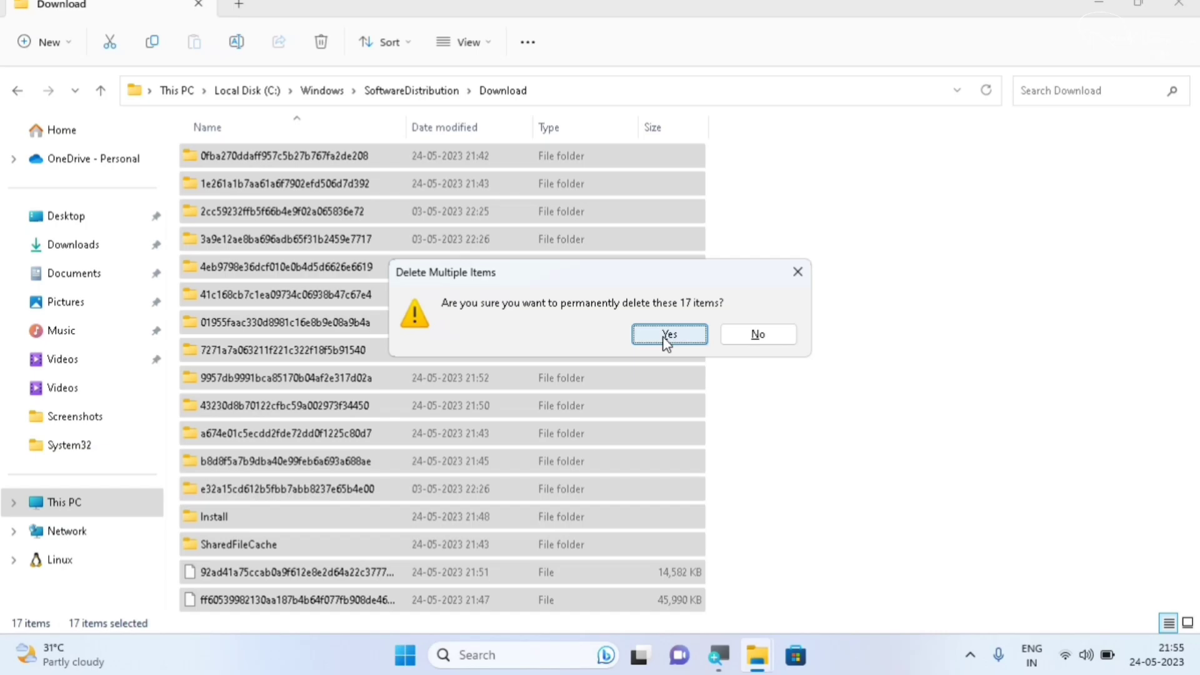
click(664, 336)
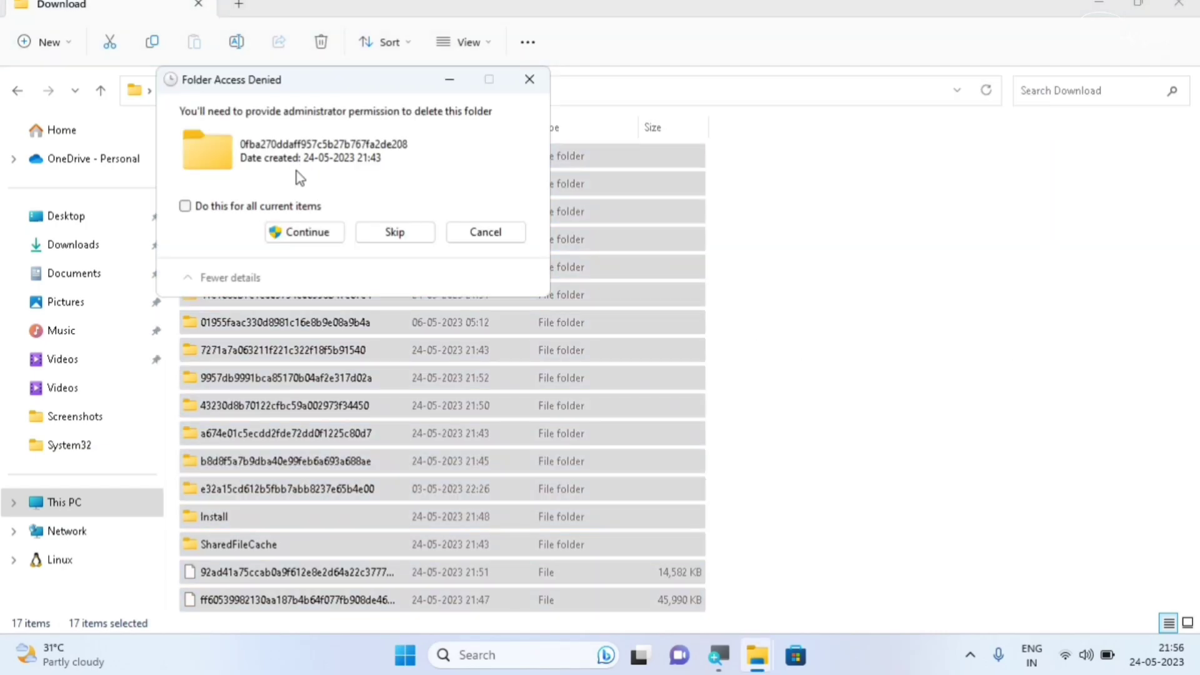
click(234, 207)
click(308, 234)
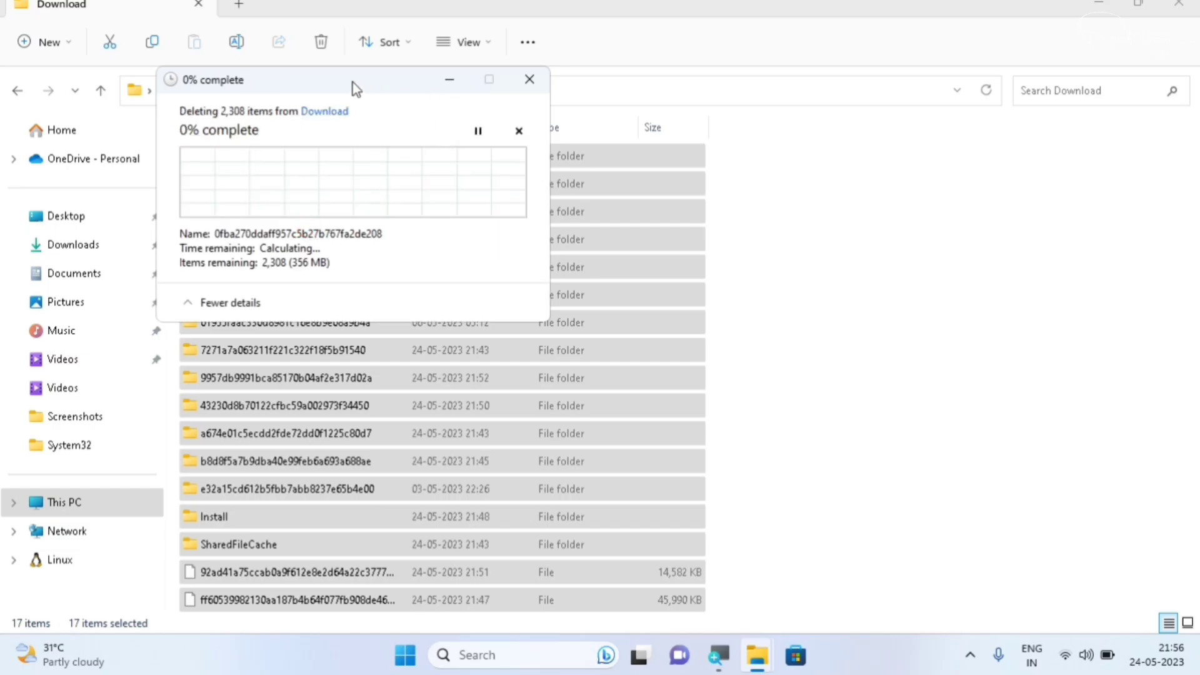
drag(352, 82, 863, 180)
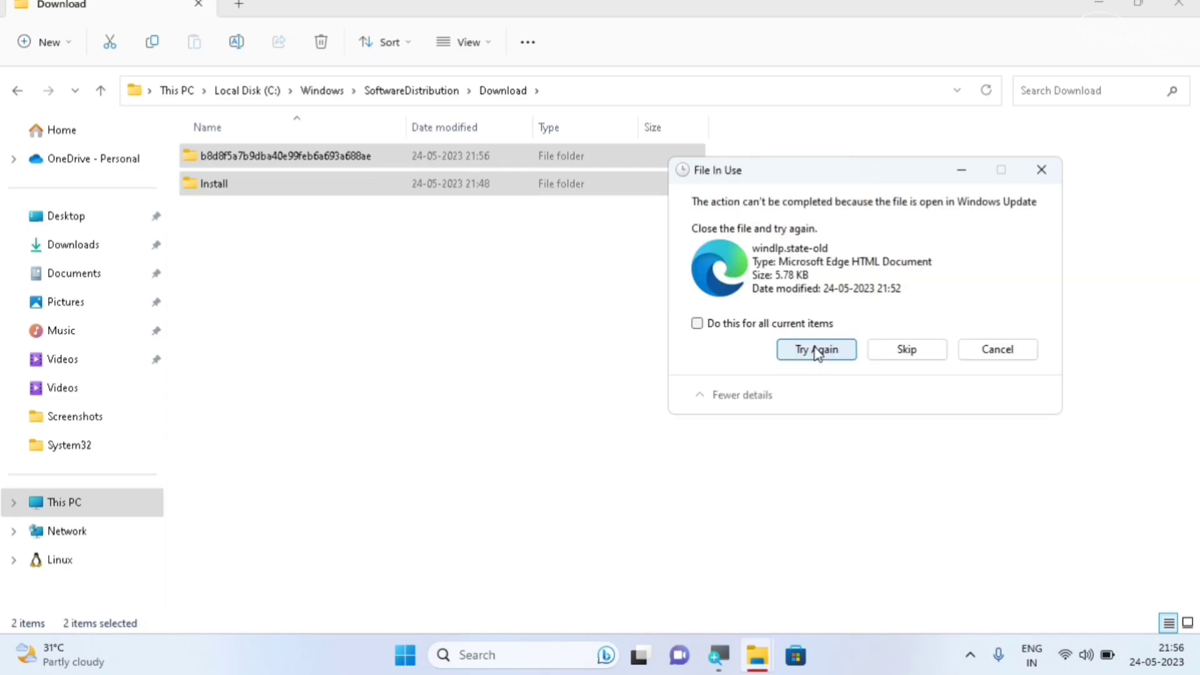
Retry and skip the files in use by Windows Update, cancel the remaining deletion and return to the desktop.
click(737, 321)
click(815, 351)
click(917, 351)
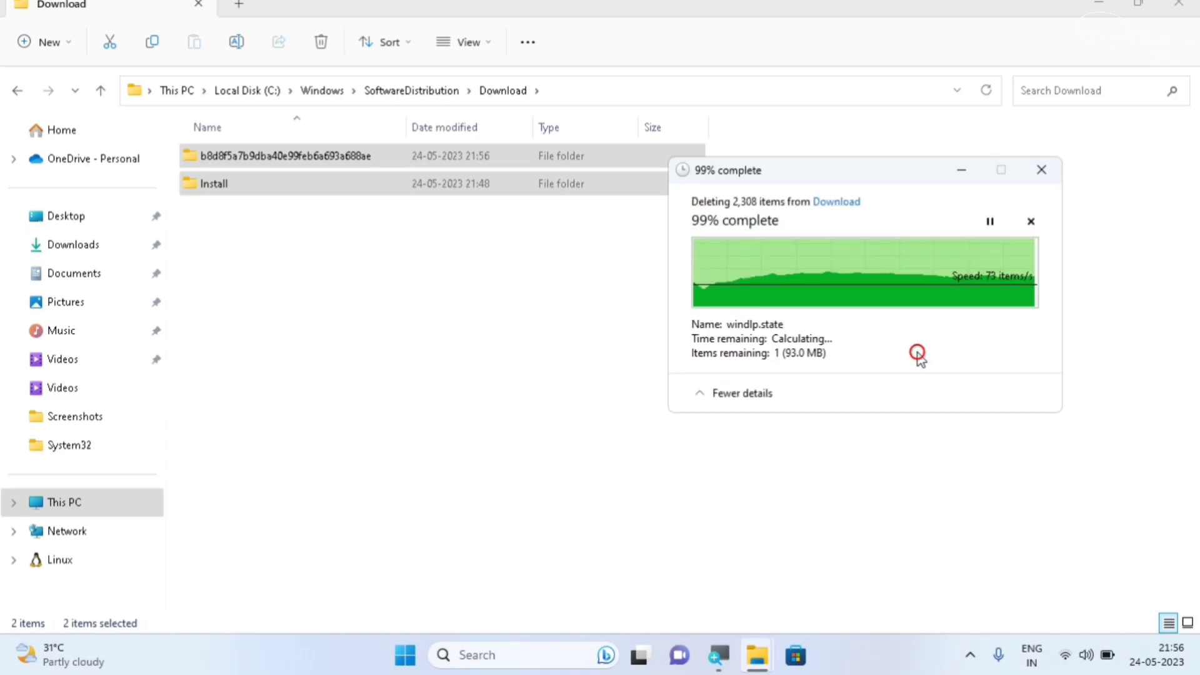
click(999, 350)
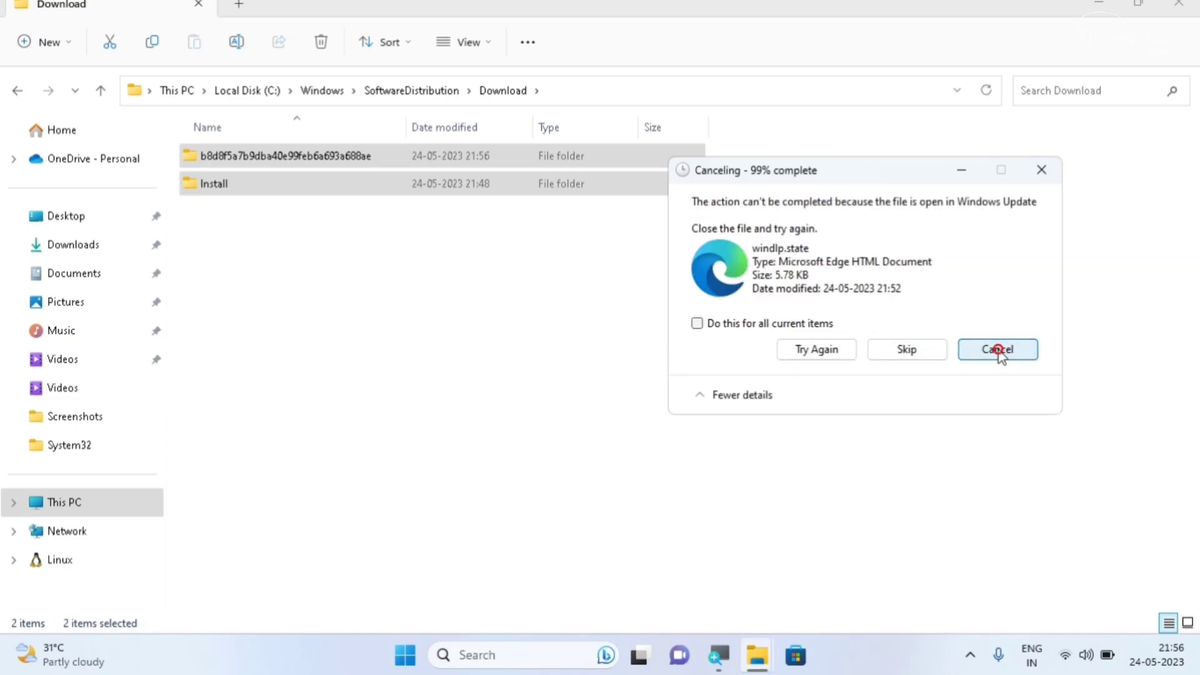
click(1019, 349)
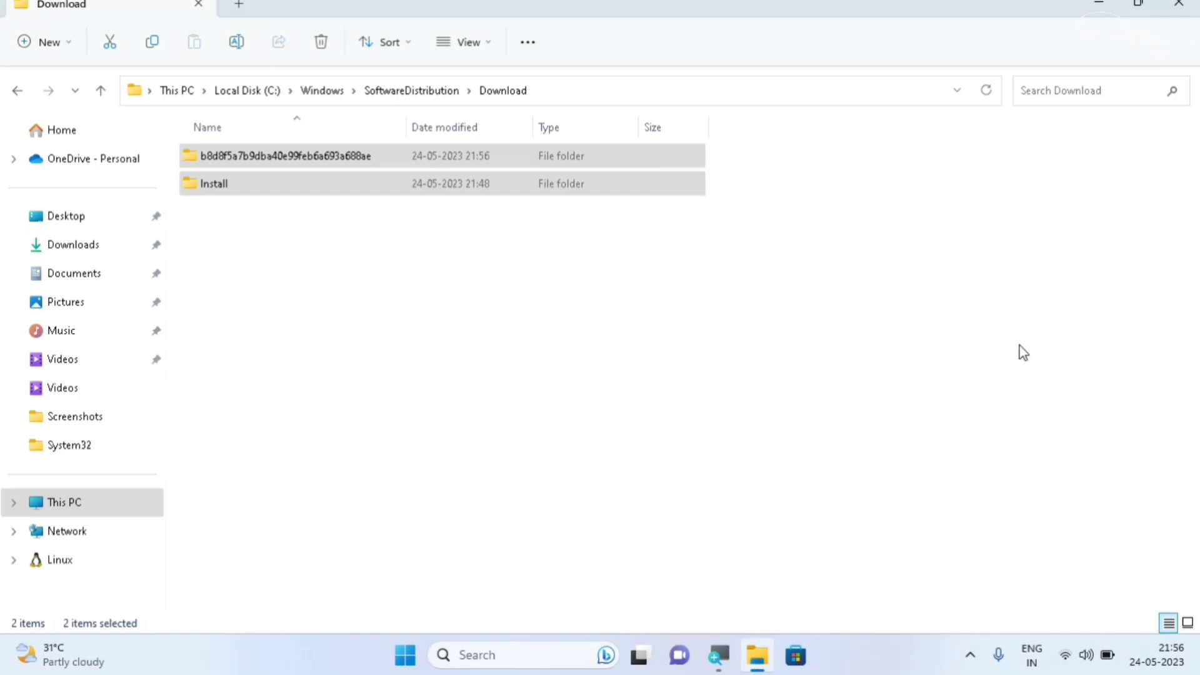
click(1019, 346)
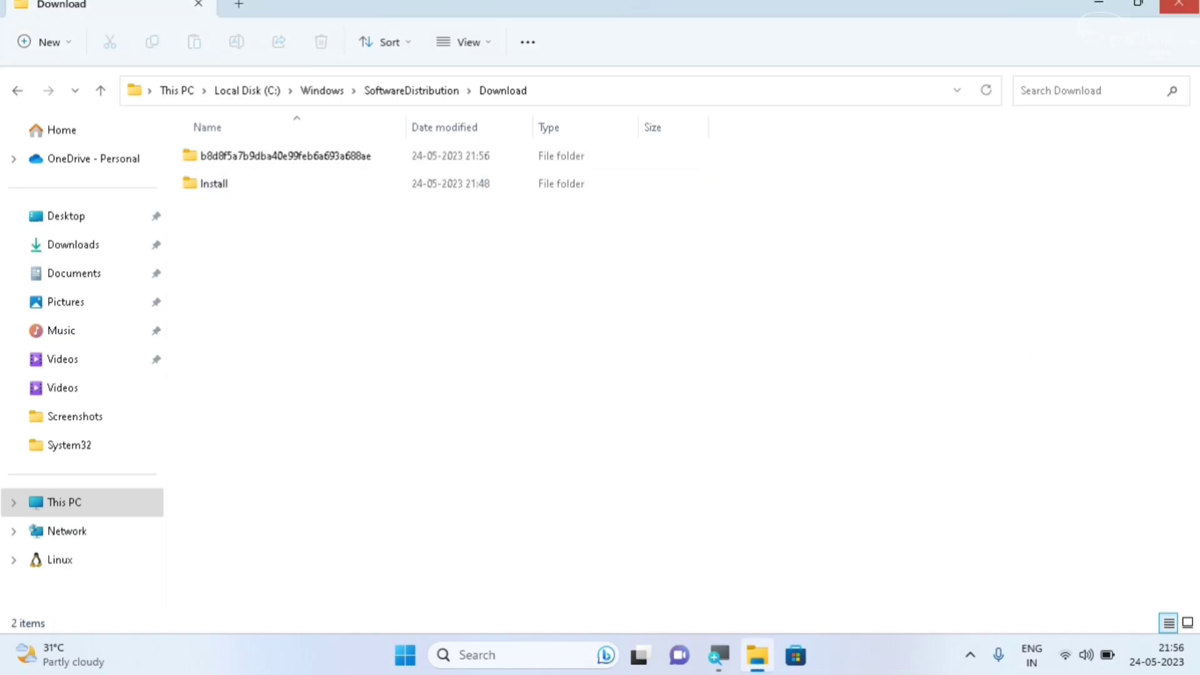
key(super+d)
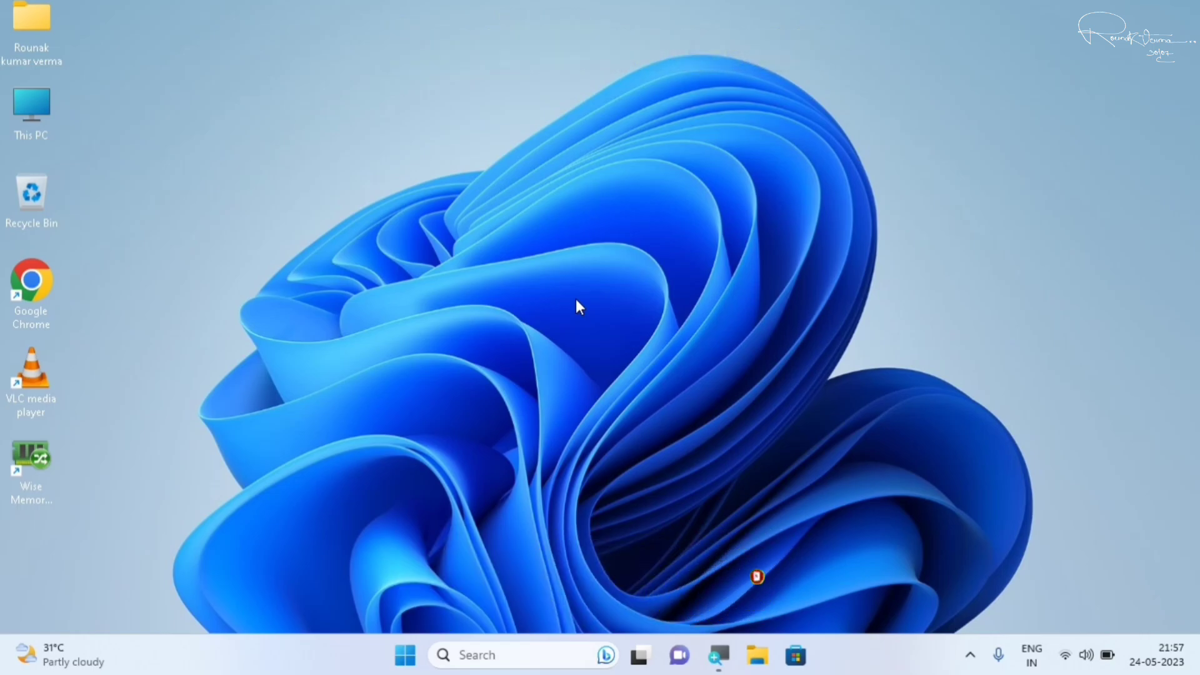
Open the user's temporary files folder by running %temp%.
key(super+r)
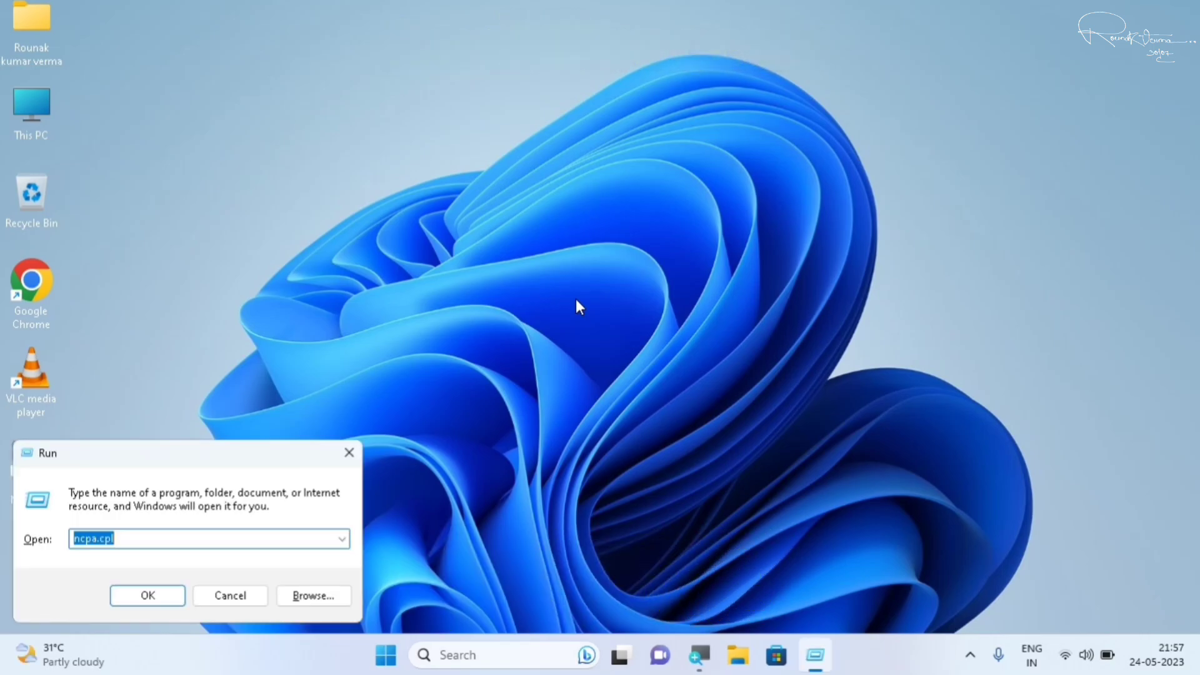
drag(186, 464, 562, 244)
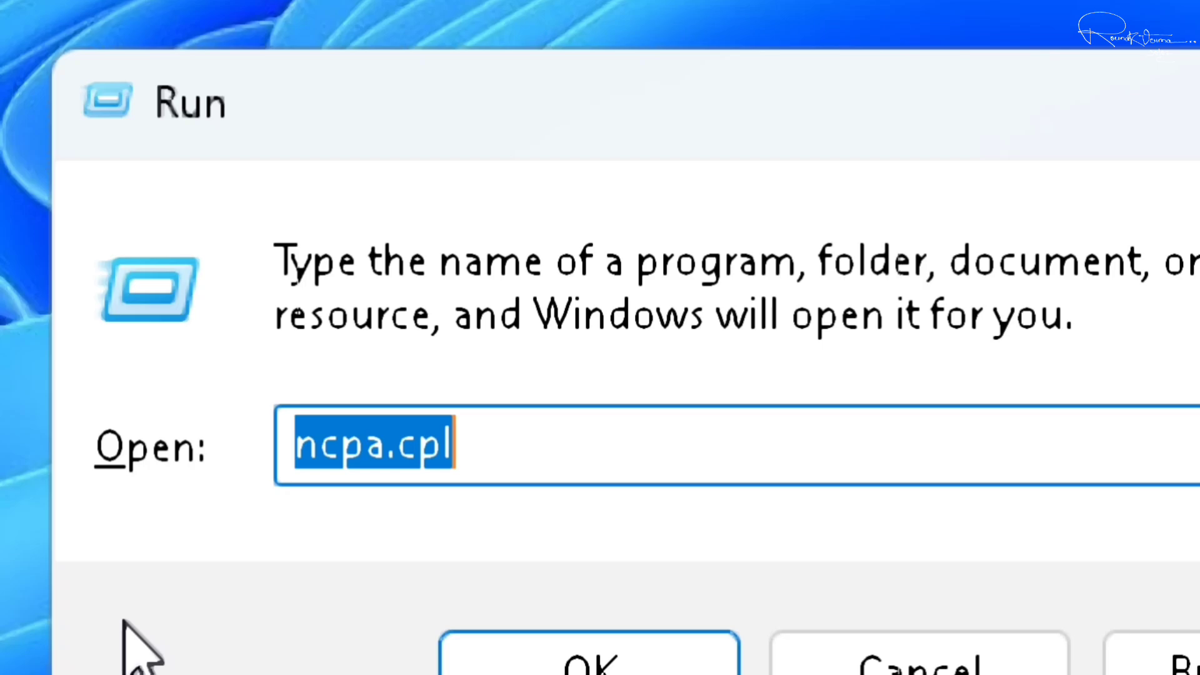
key(BackSpace)
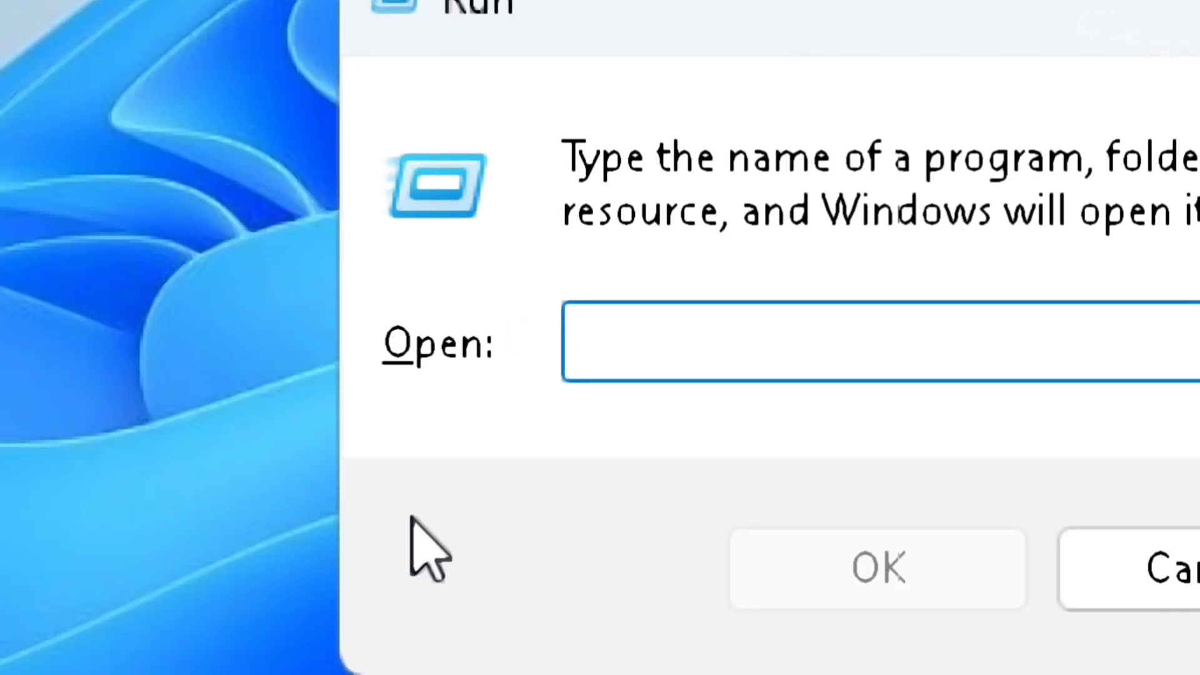
text(%temp)
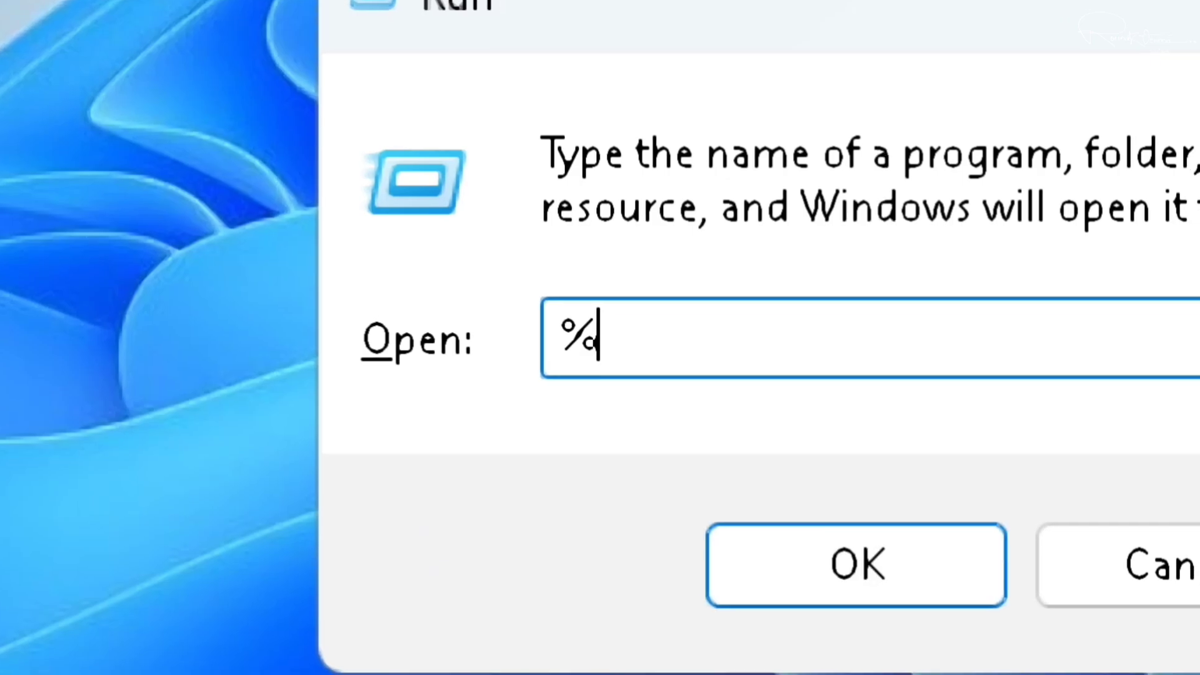
text(%)
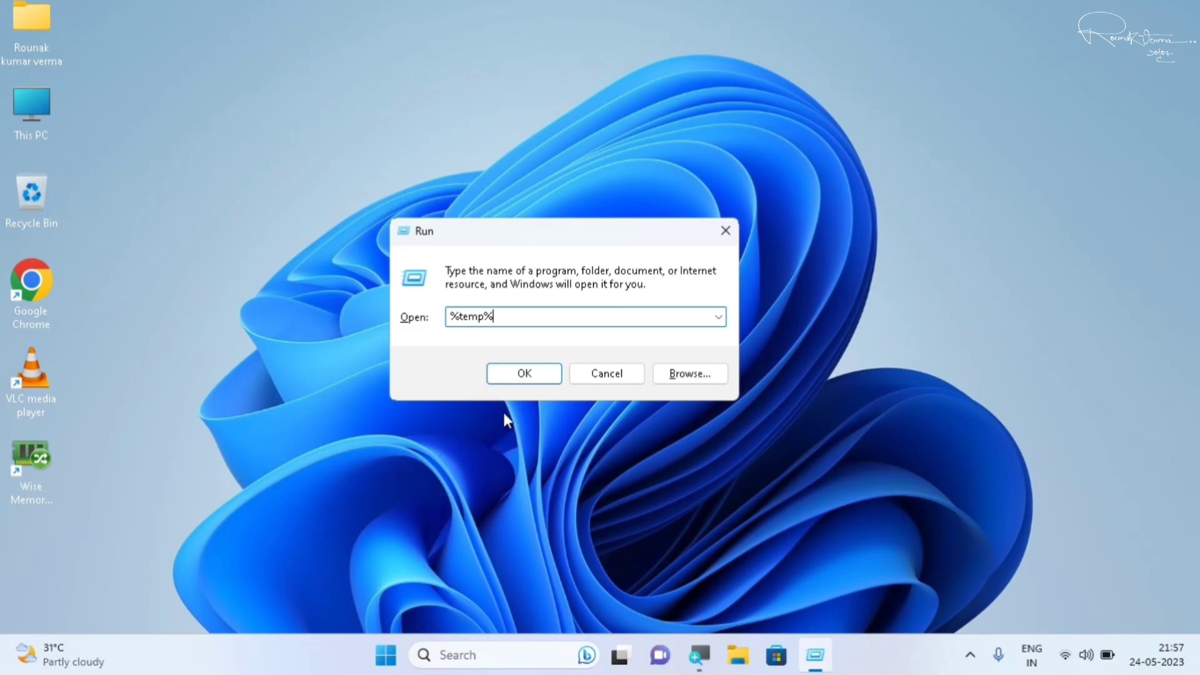
click(506, 551)
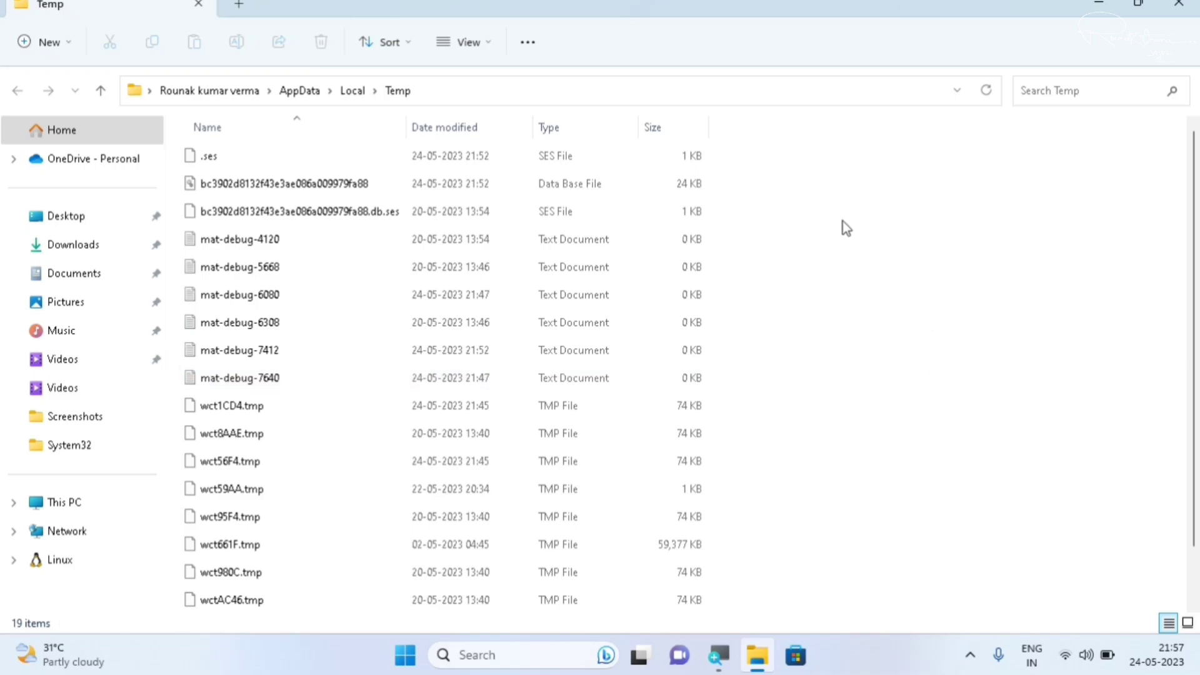
Permanently delete all files in the user's Temp folder and close its window.
drag(766, 142, 754, 475)
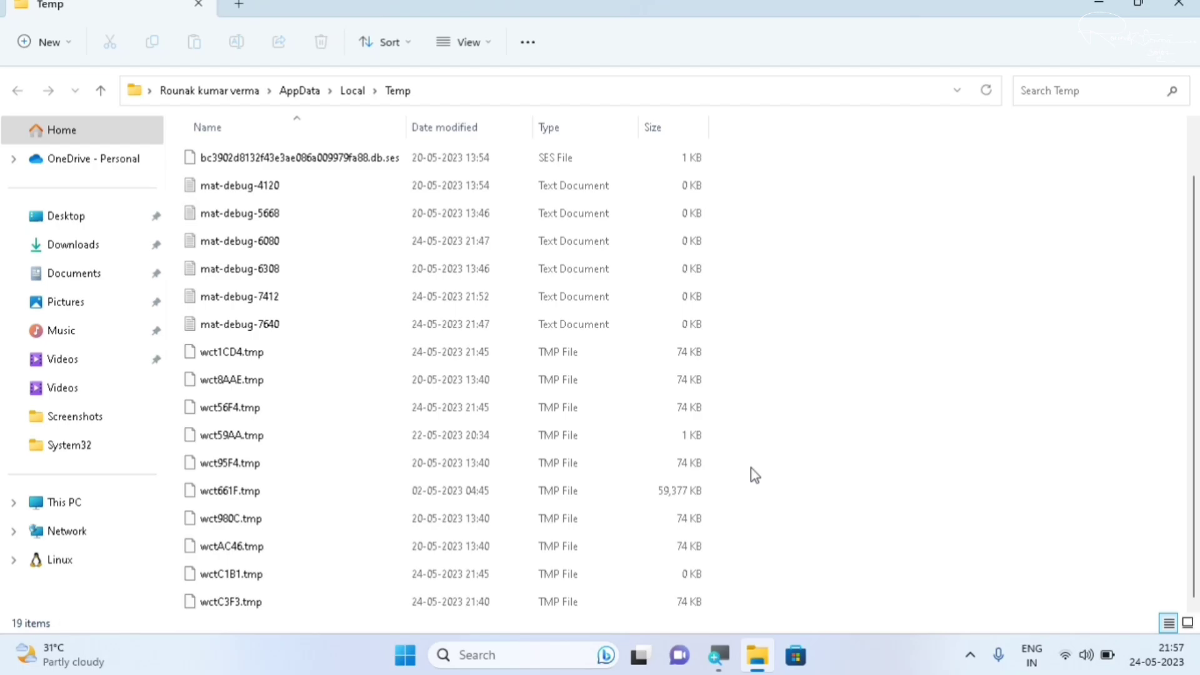
key(ctrl+a)
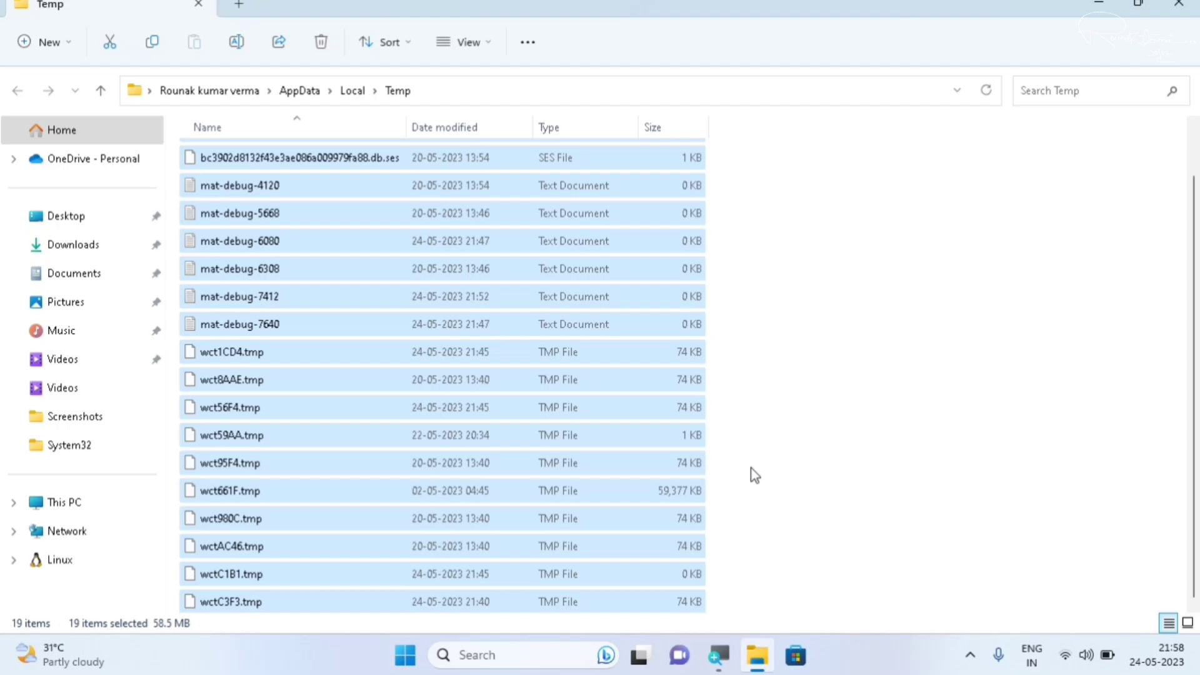
key(shift+Delete)
click(679, 337)
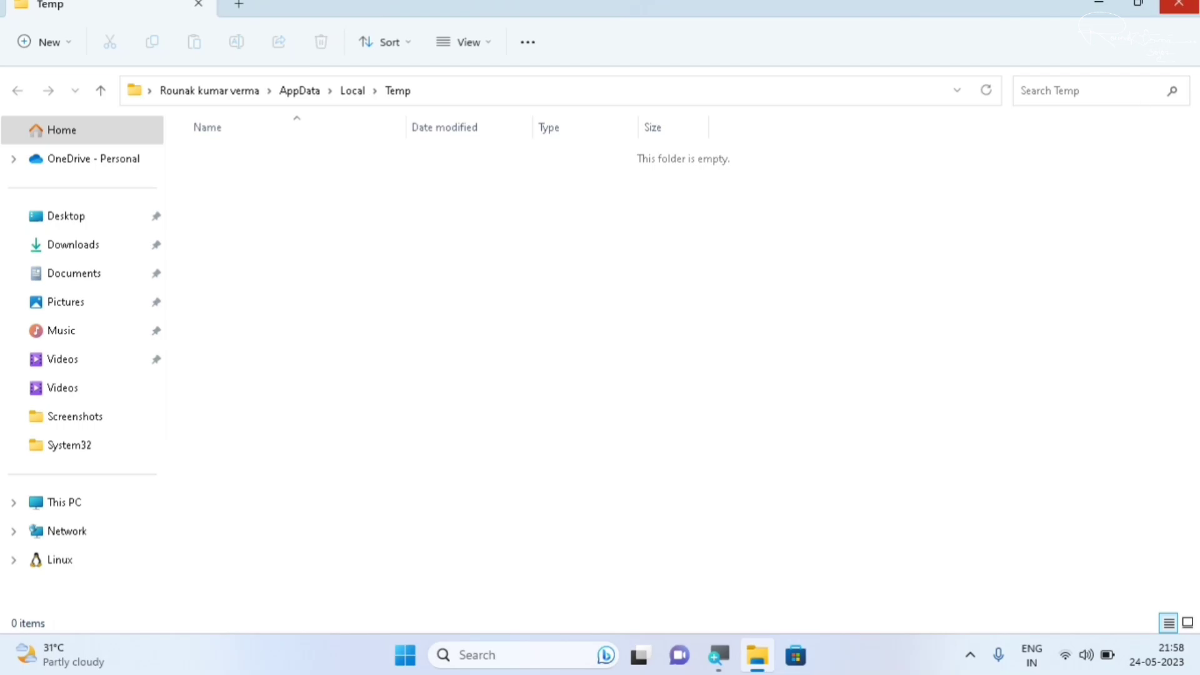
click(1179, 5)
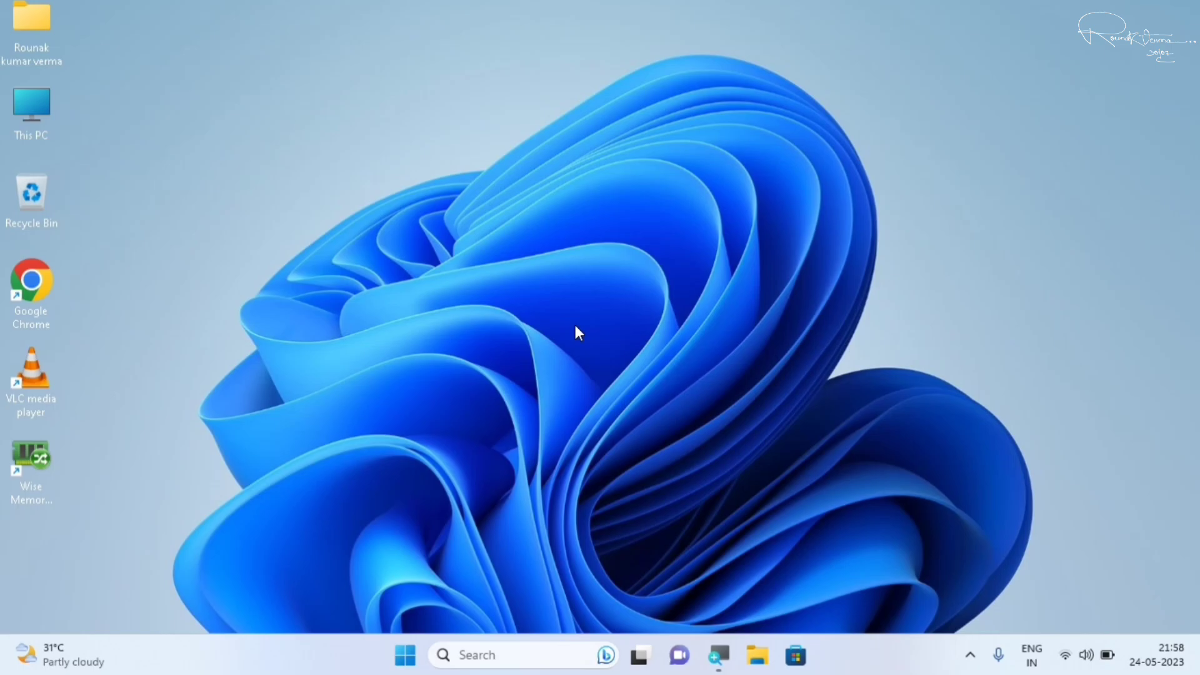
Open the Windows Temp folder by running temp.
key(super+r)
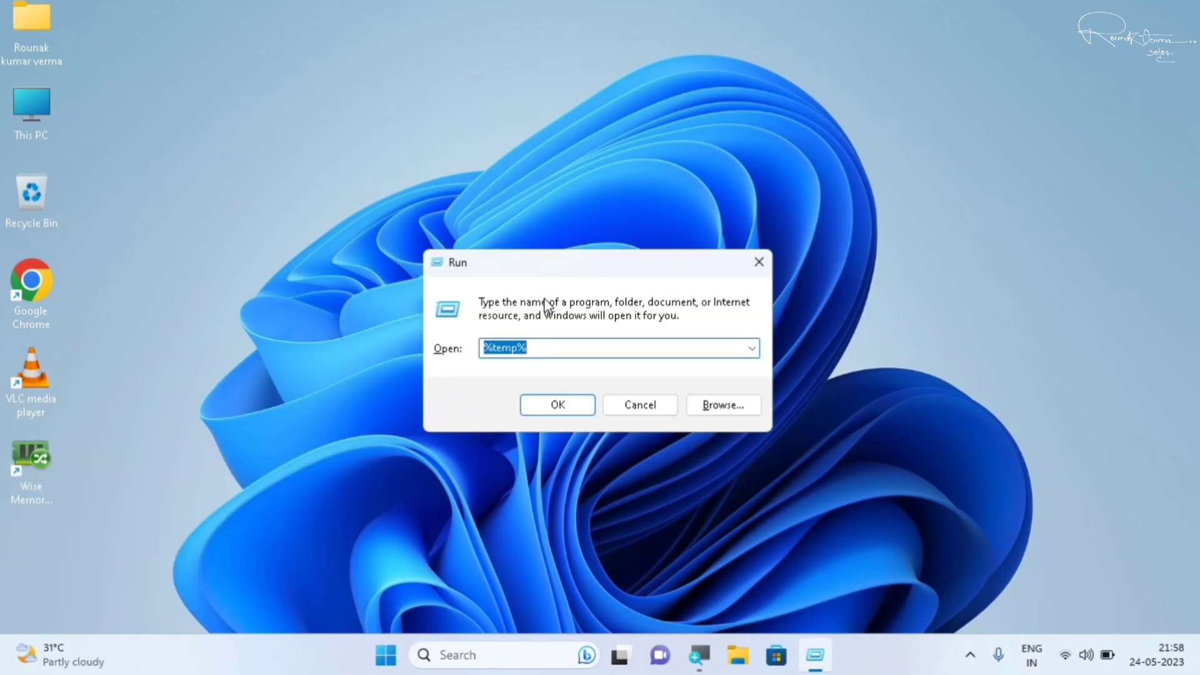
key(BackSpace)
text(temp)
click(556, 407)
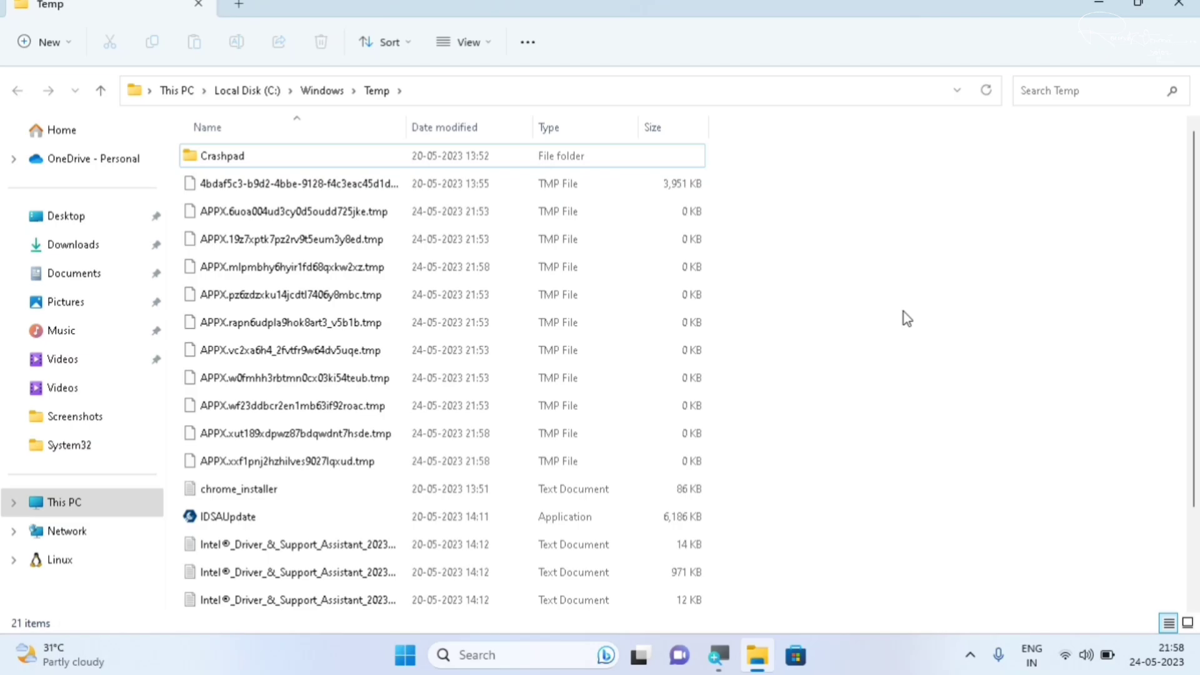
Permanently delete all items in the Windows Temp folder and confirm the deletion.
key(ctrl+a)
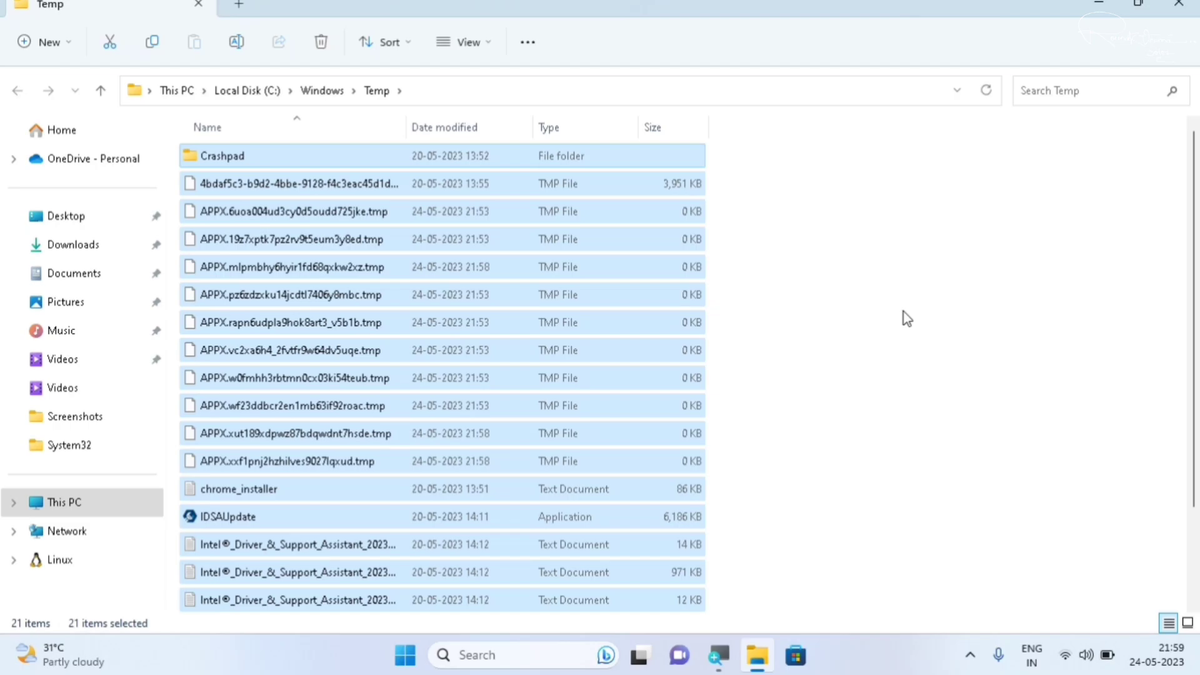
key(shift+Delete)
click(682, 336)
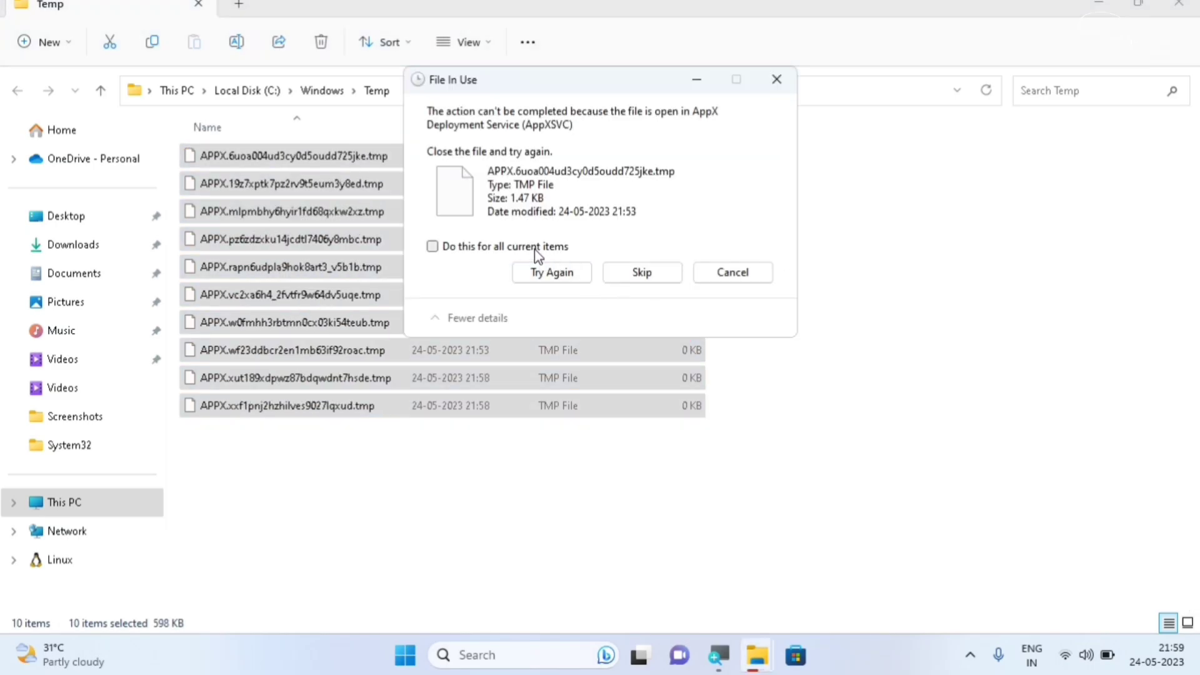
Retry and then skip all the temporary files in use, and close the Temp folder window.
click(535, 249)
click(554, 265)
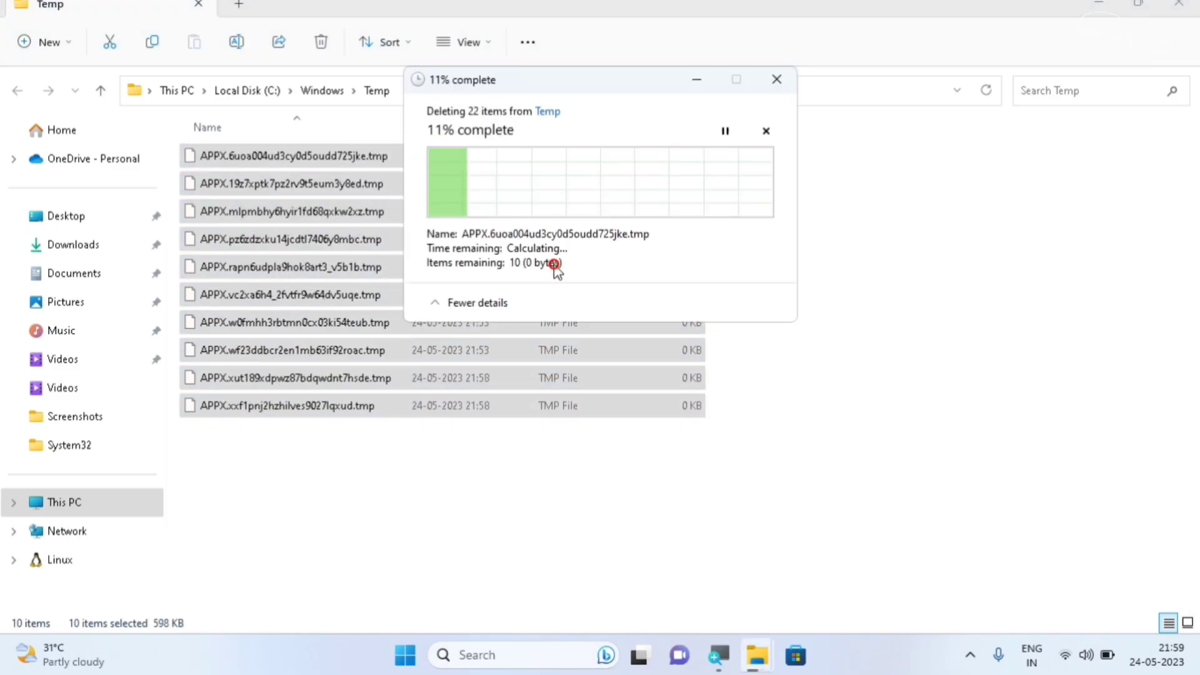
click(482, 245)
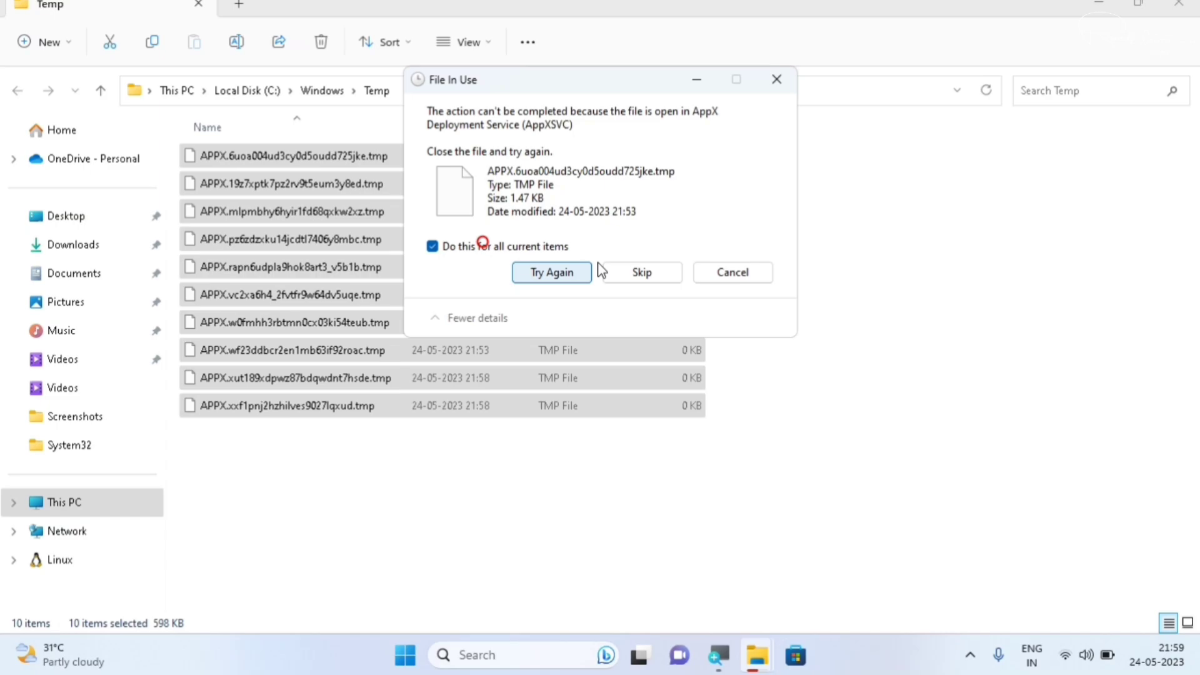
click(645, 273)
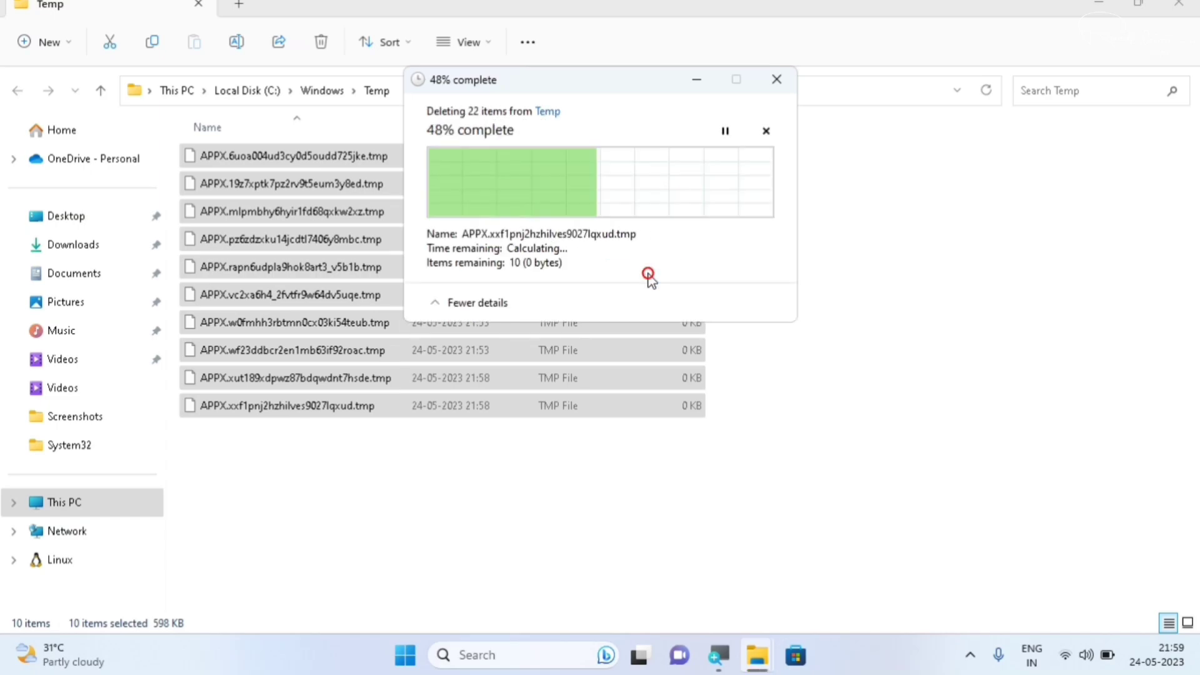
click(880, 285)
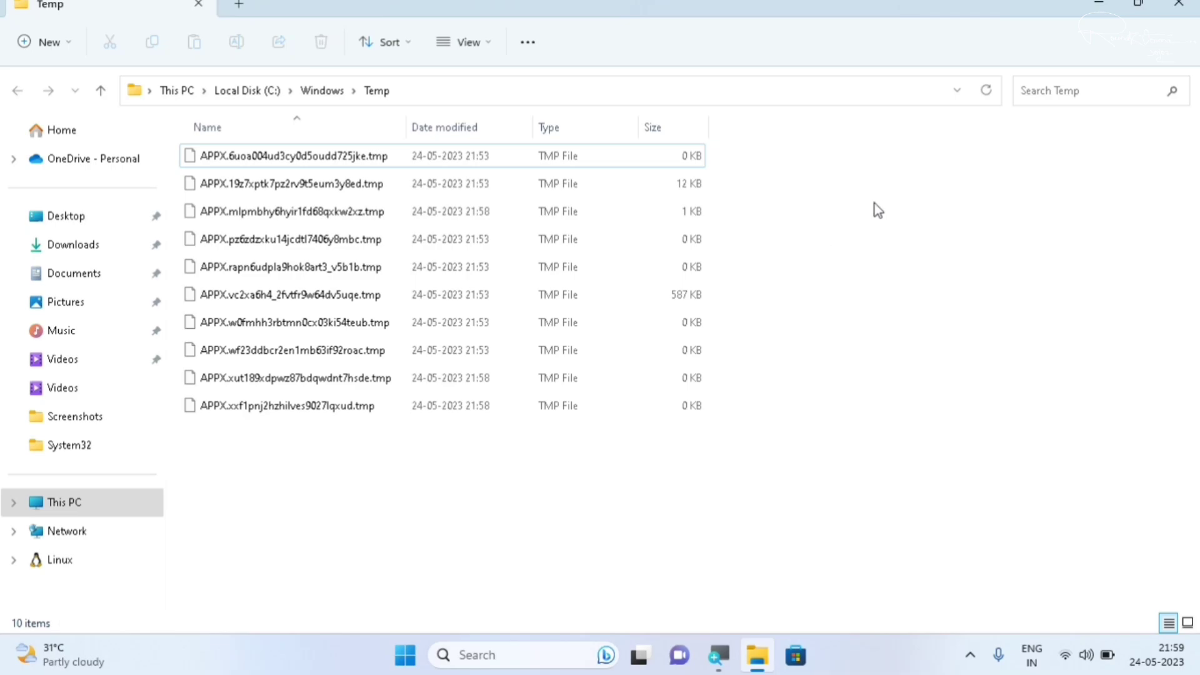
click(1179, 5)
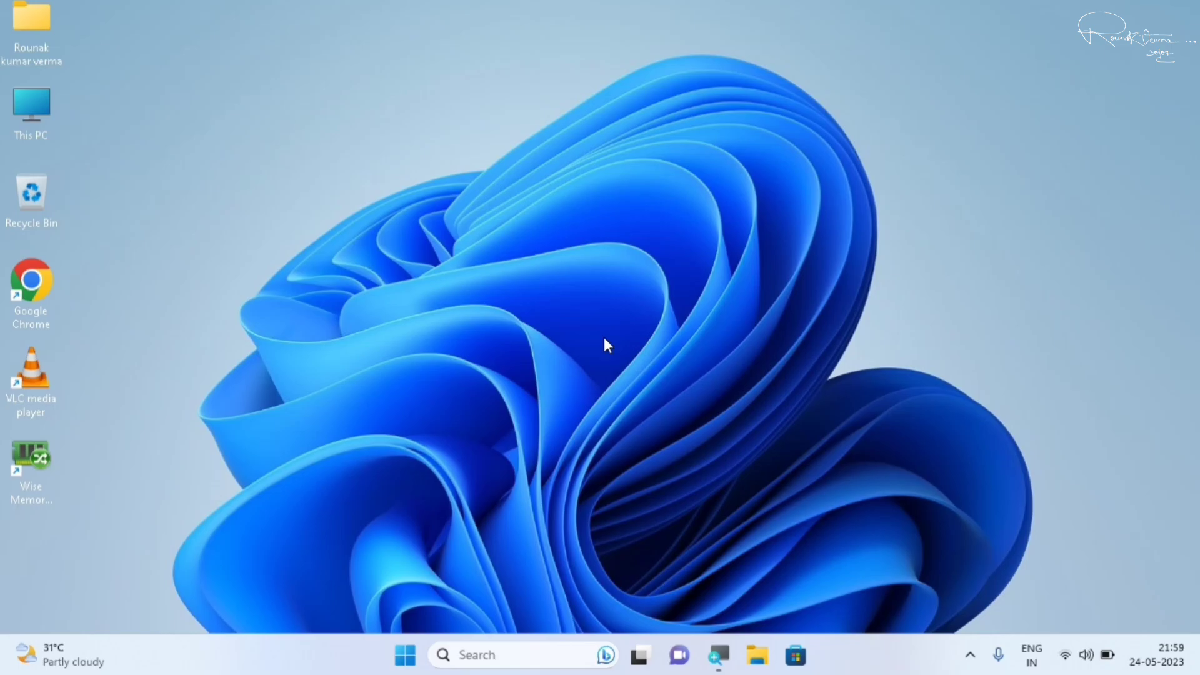
Open the Windows Prefetch folder by running prefetch.
key(super+r)
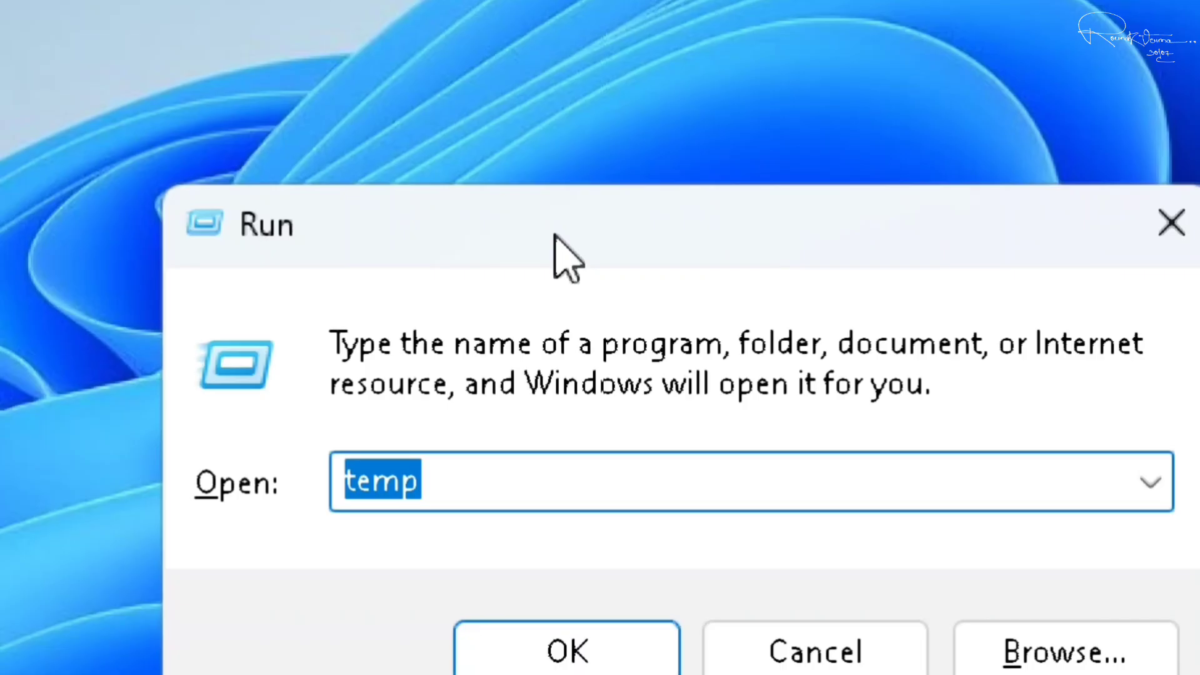
key(BackSpace)
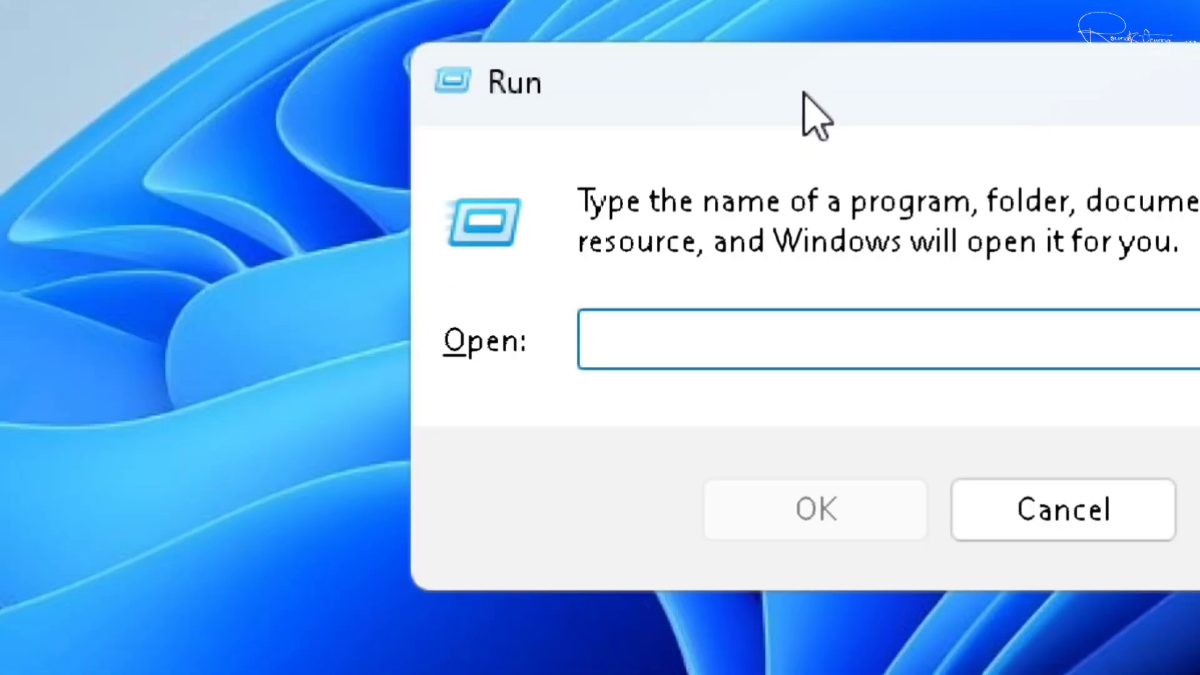
text(perf)
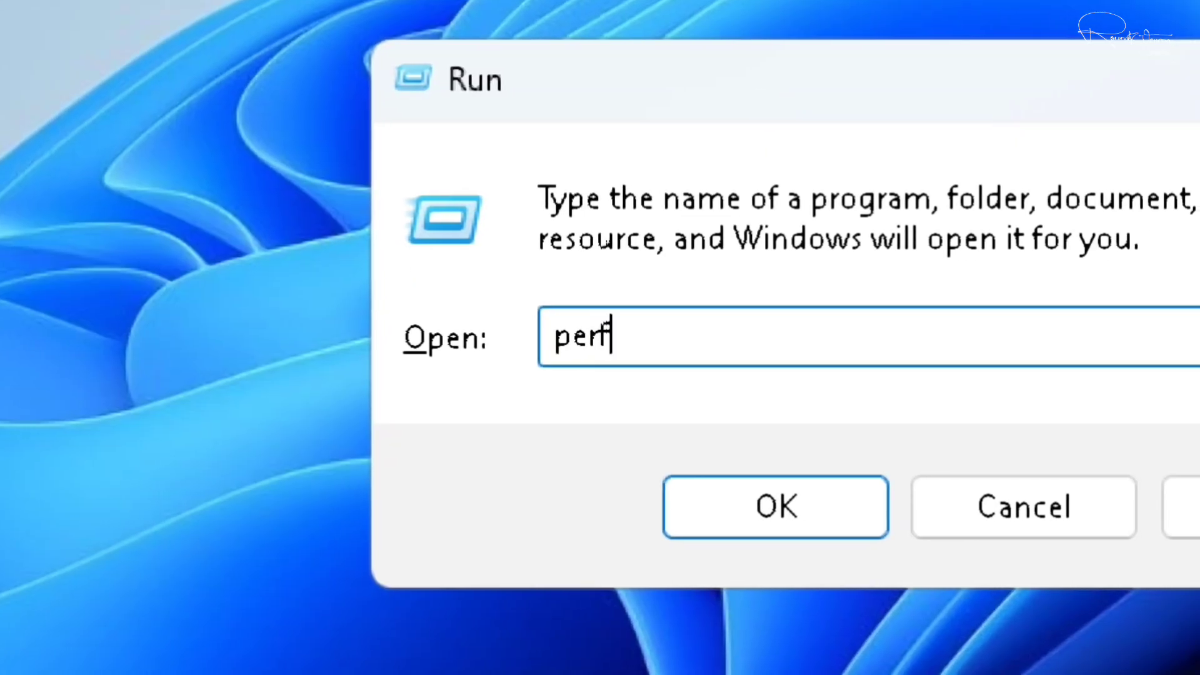
text(etch)
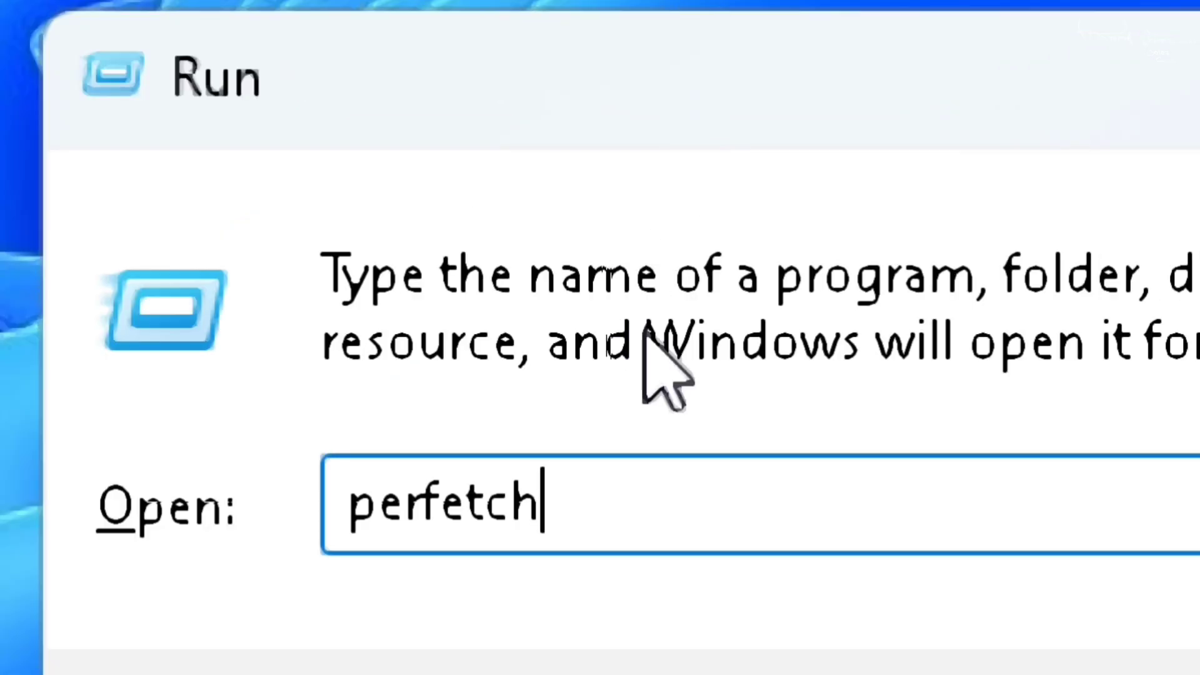
key(BackSpace)
key(BackSpace)
key(BackSpace)
key(BackSpace)
key(BackSpace)
key(BackSpace)
key(BackSpace)
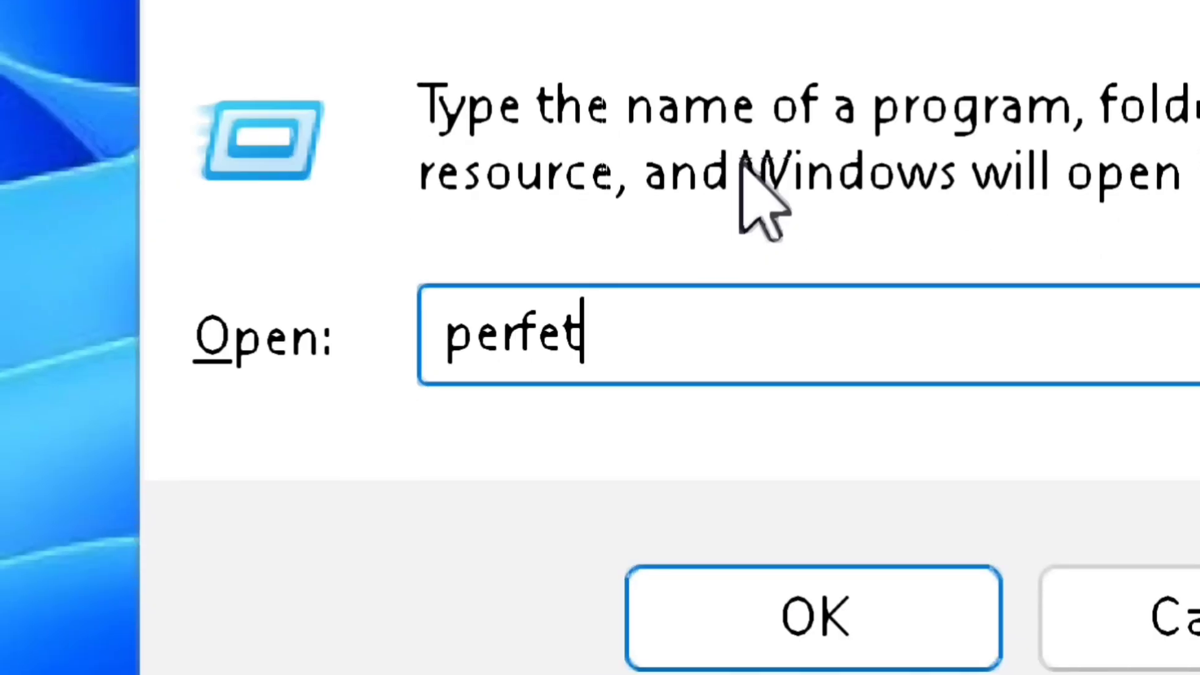
text(refetch)
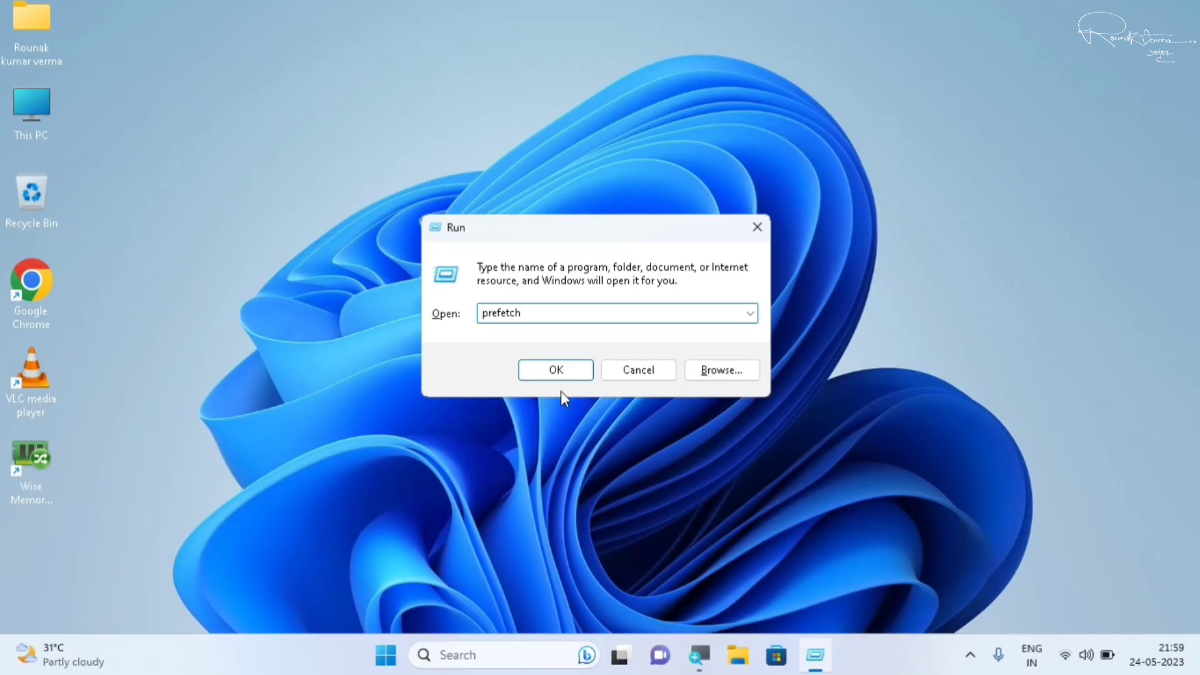
click(565, 375)
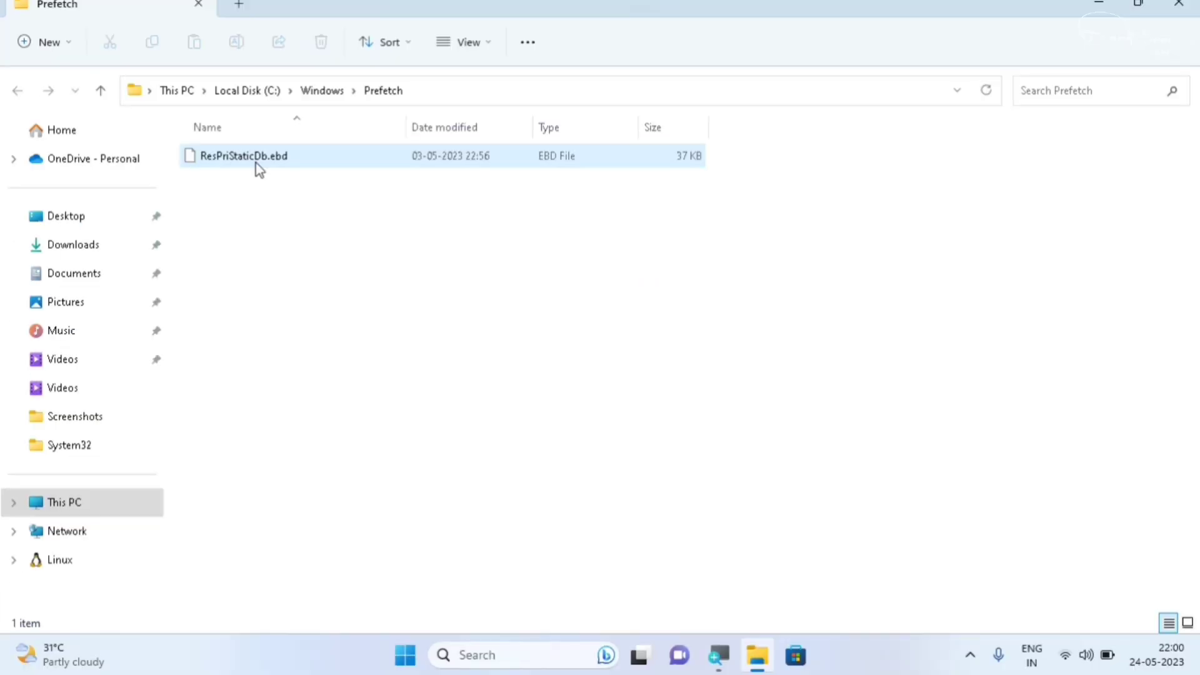
Permanently delete the ResPriStaticDb.ebd file from the Prefetch folder and close its window.
click(477, 280)
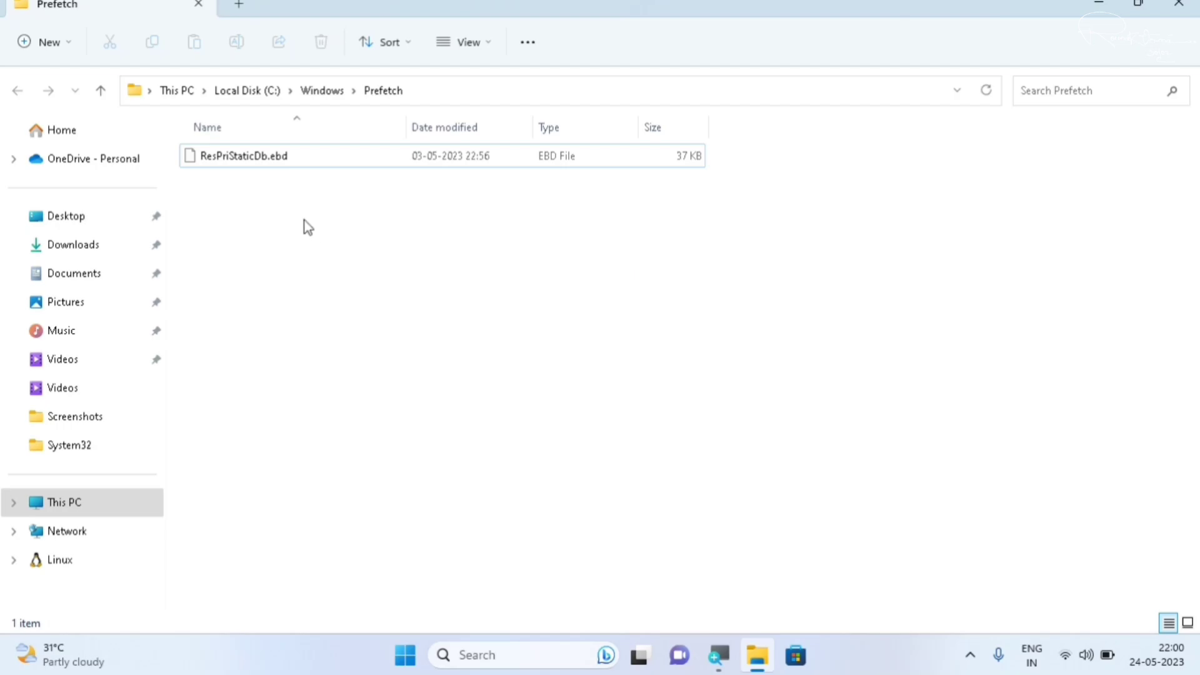
drag(305, 220, 489, 155)
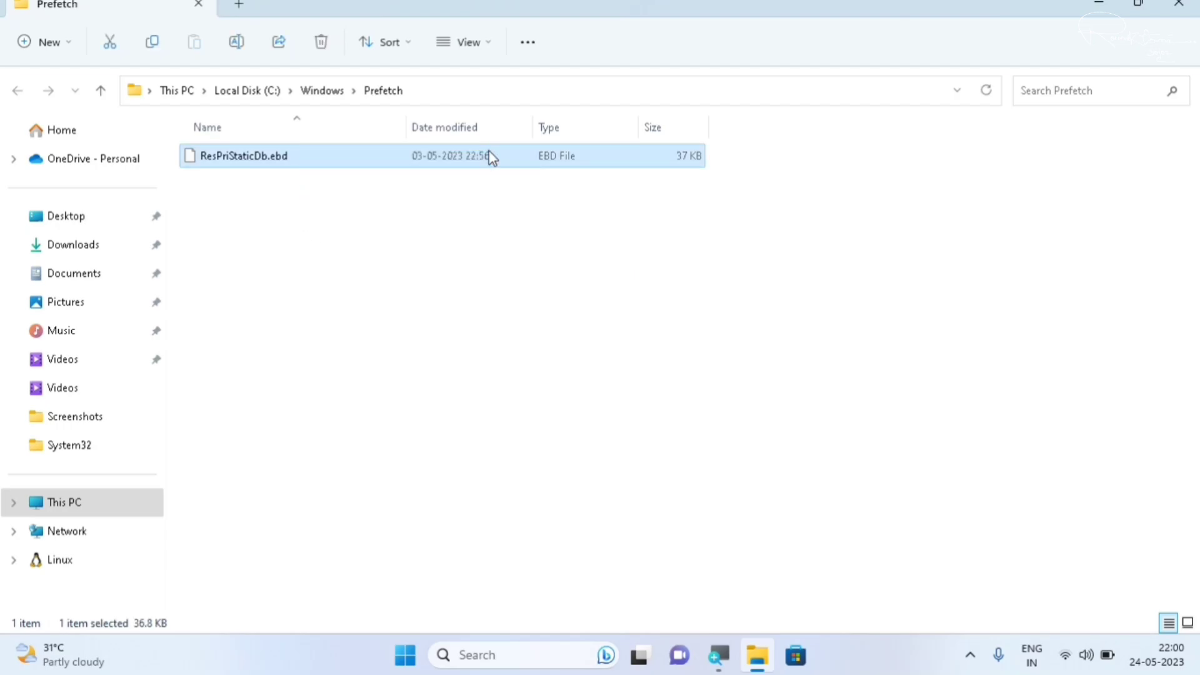
key(shift+Delete)
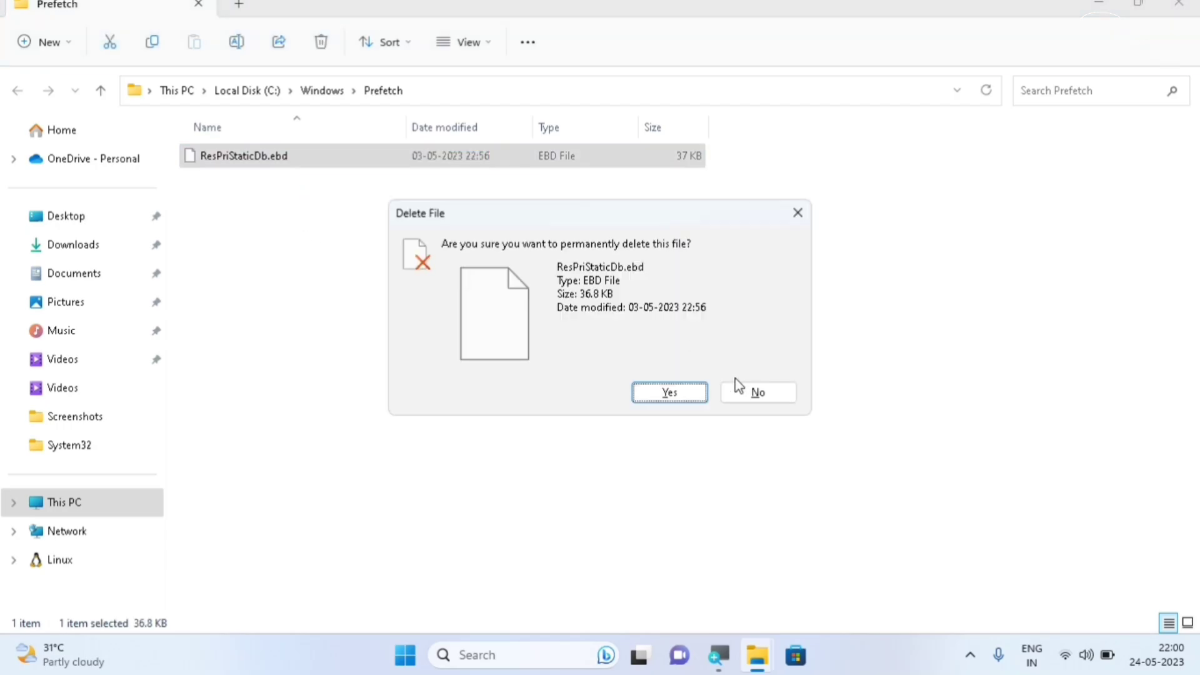
click(681, 399)
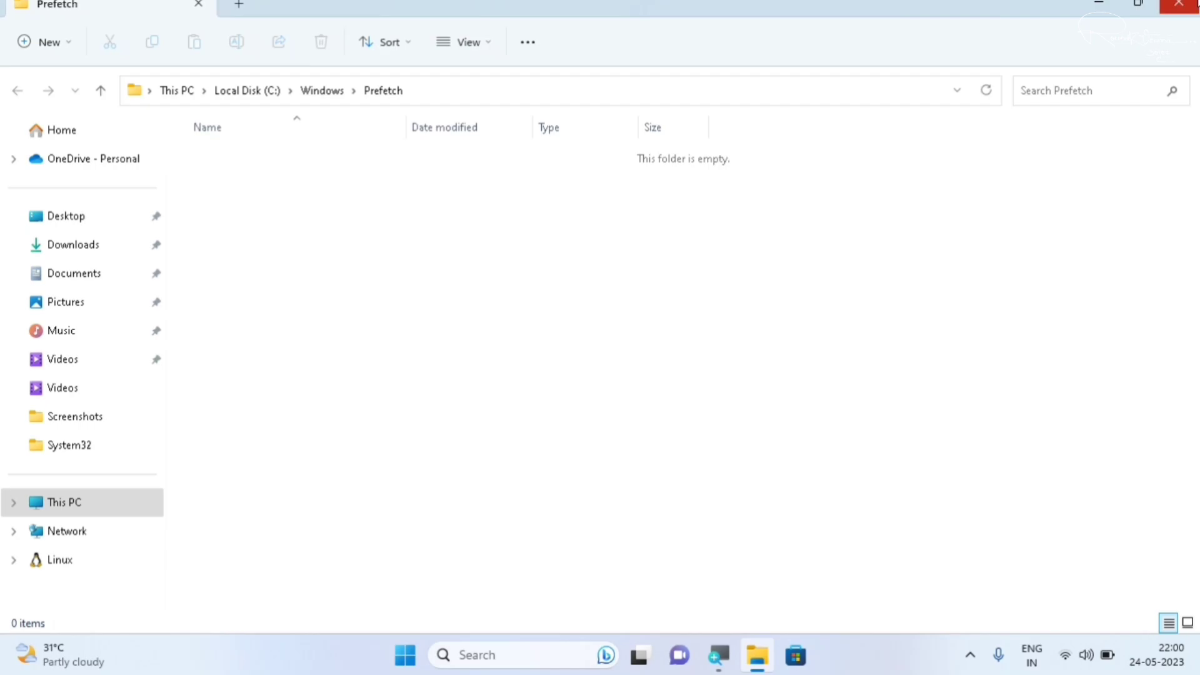
click(1197, 4)
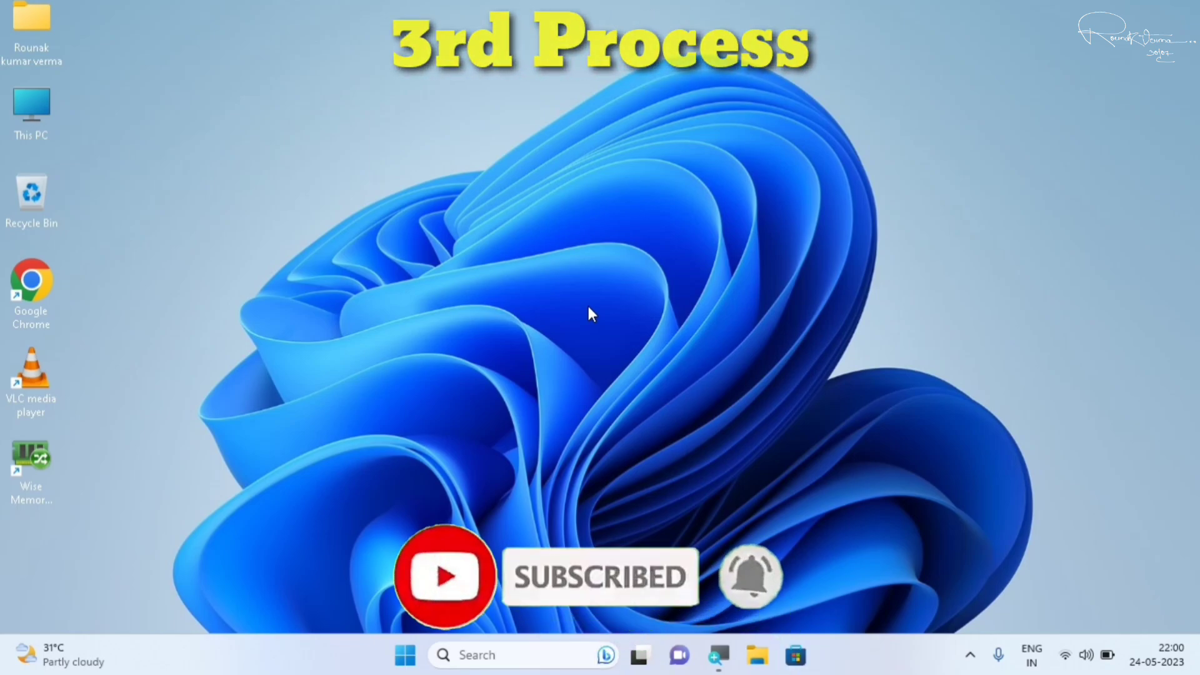
Launch Disk Cleanup by running cleanmgr.
key(super+r)
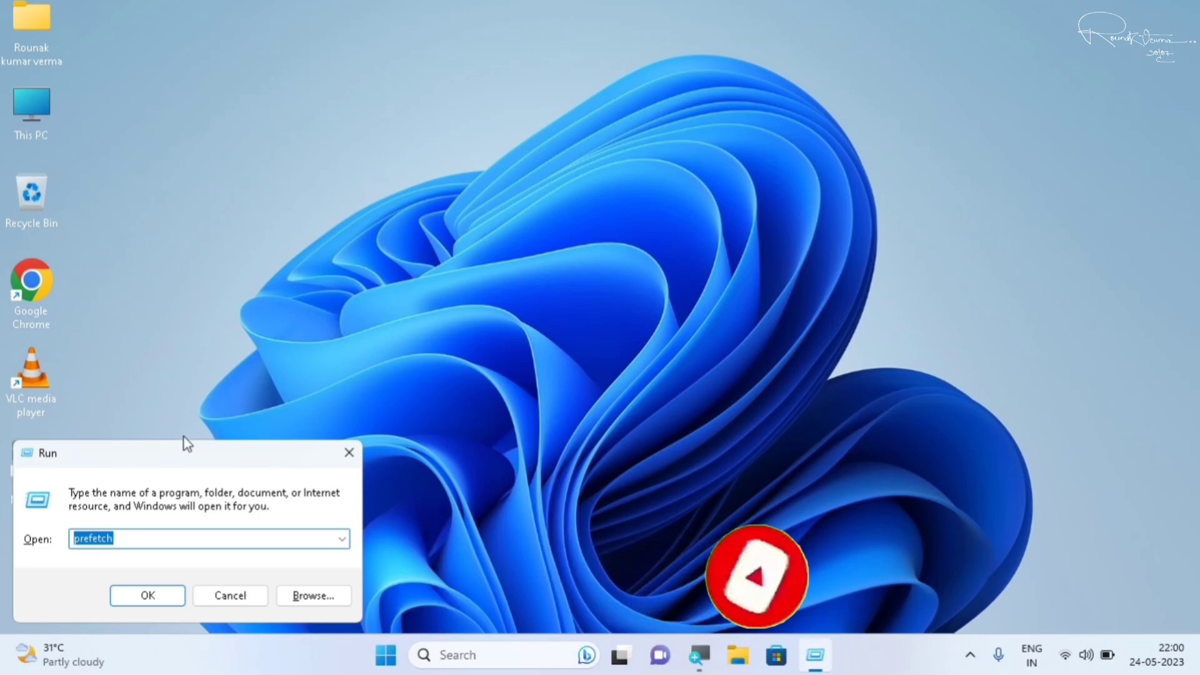
drag(574, 253, 572, 254)
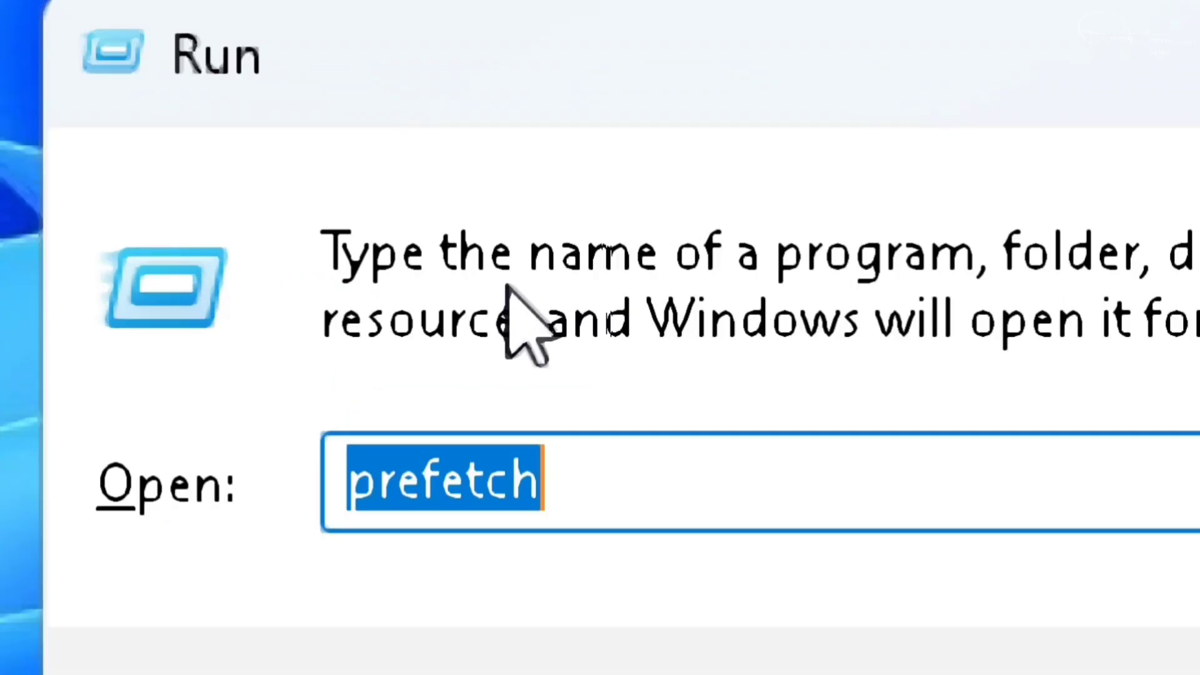
key(BackSpace)
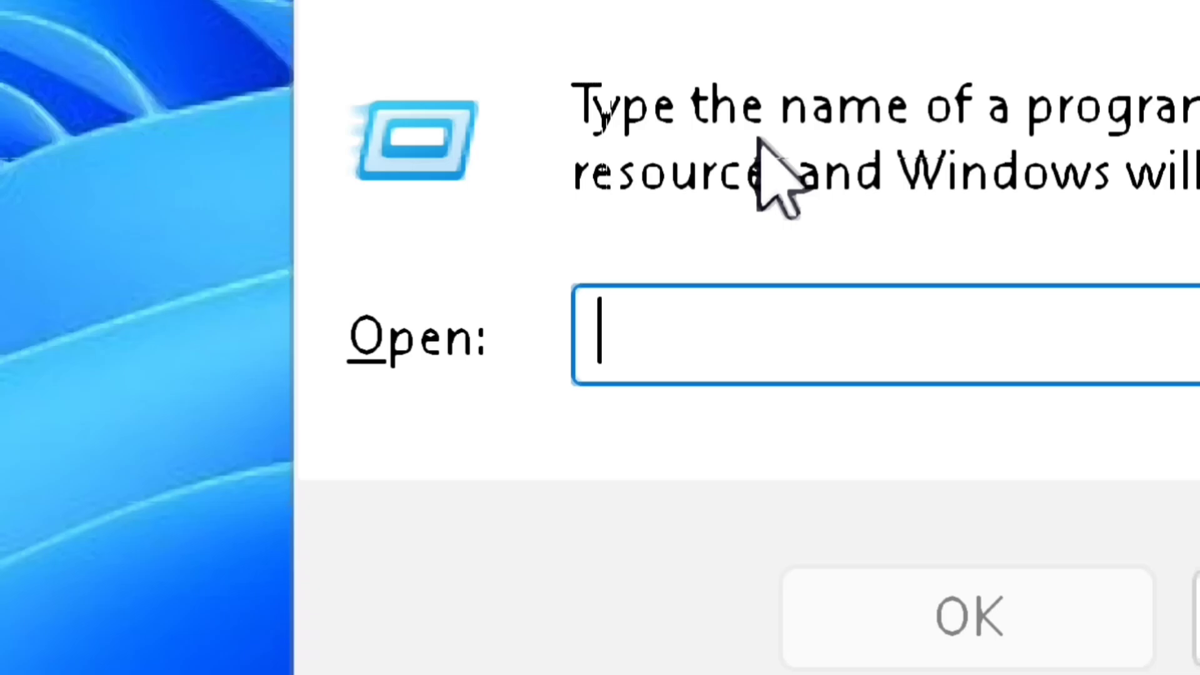
text(cleanmgr)
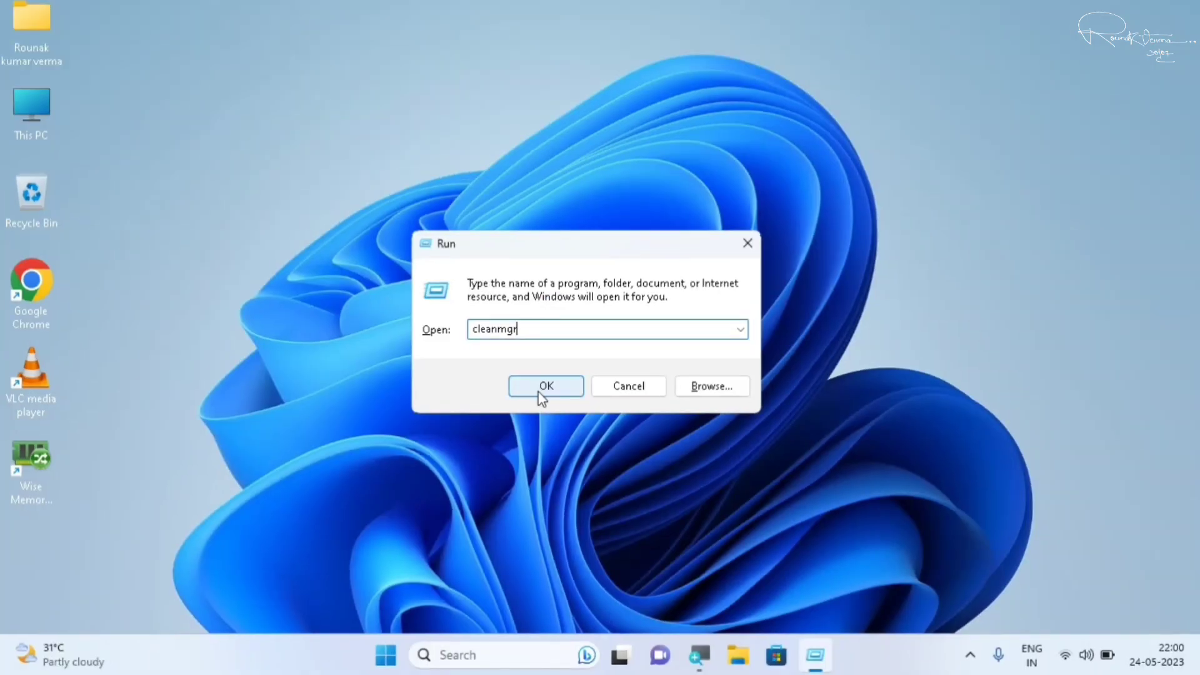
click(539, 392)
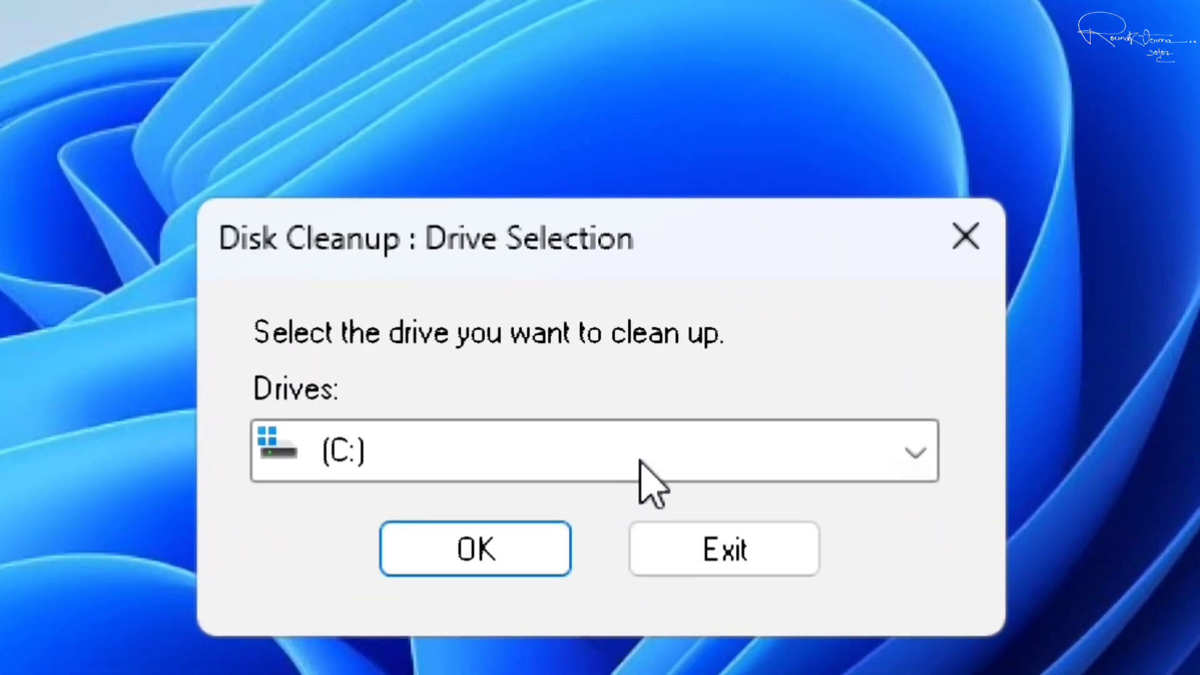
Scan drive C: with Disk Cleanup and move the resulting dialog to the middle of the desktop.
click(648, 461)
click(521, 511)
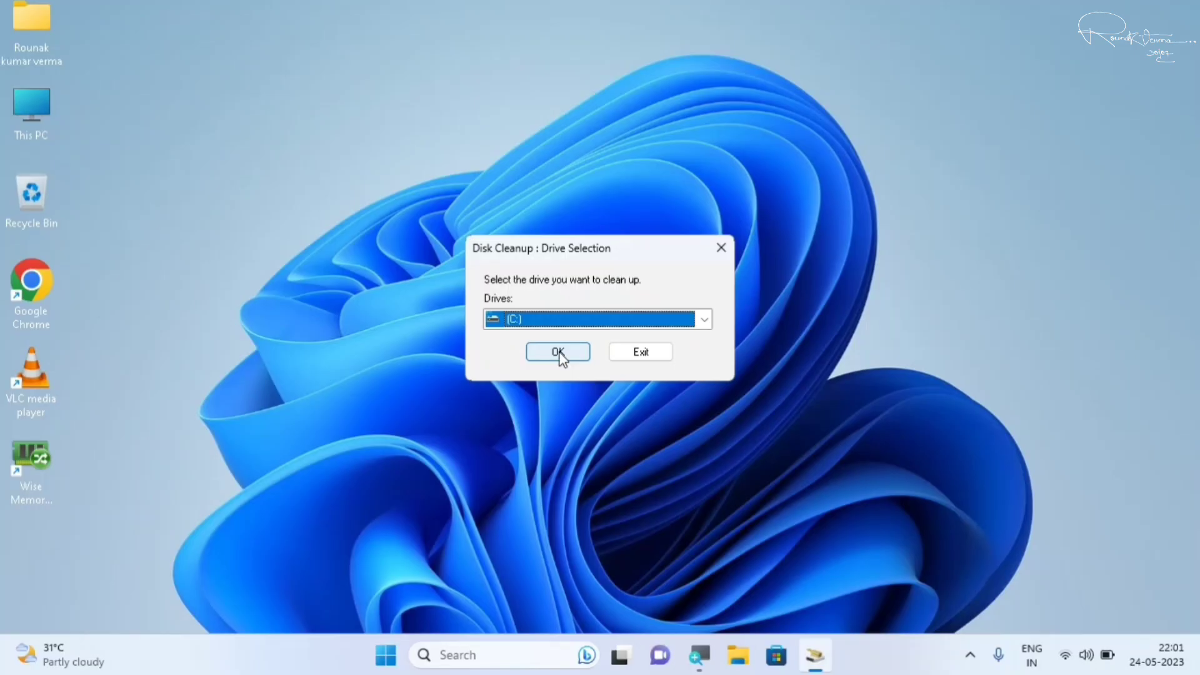
click(559, 353)
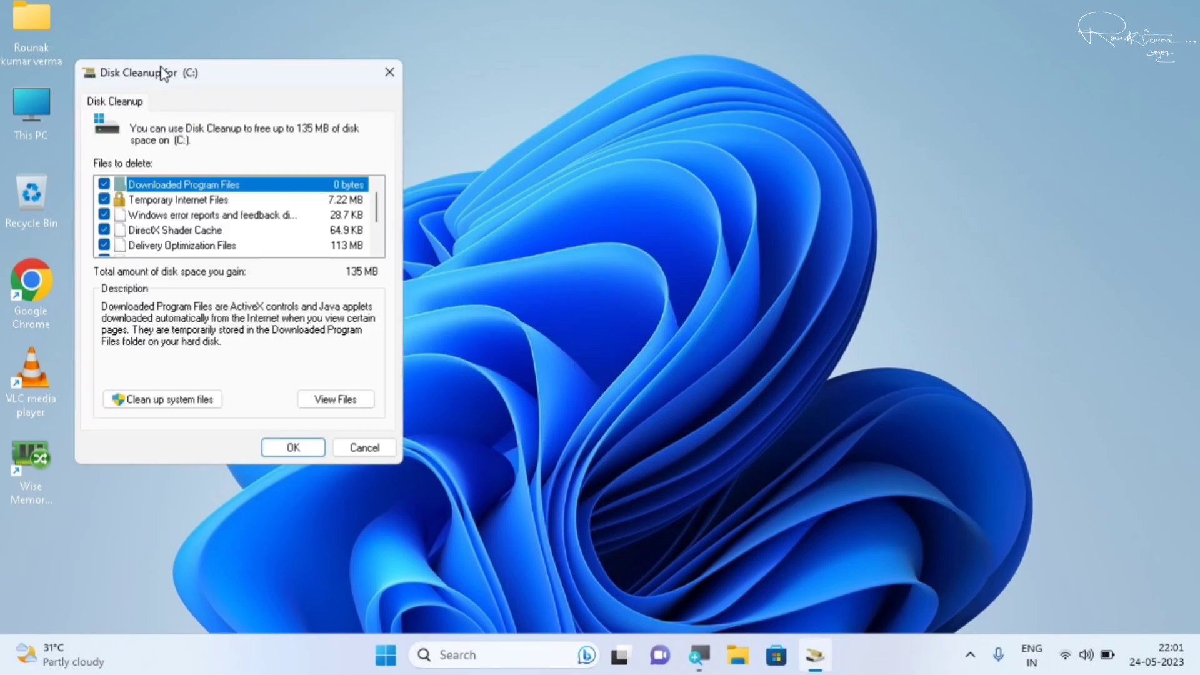
drag(162, 71, 508, 112)
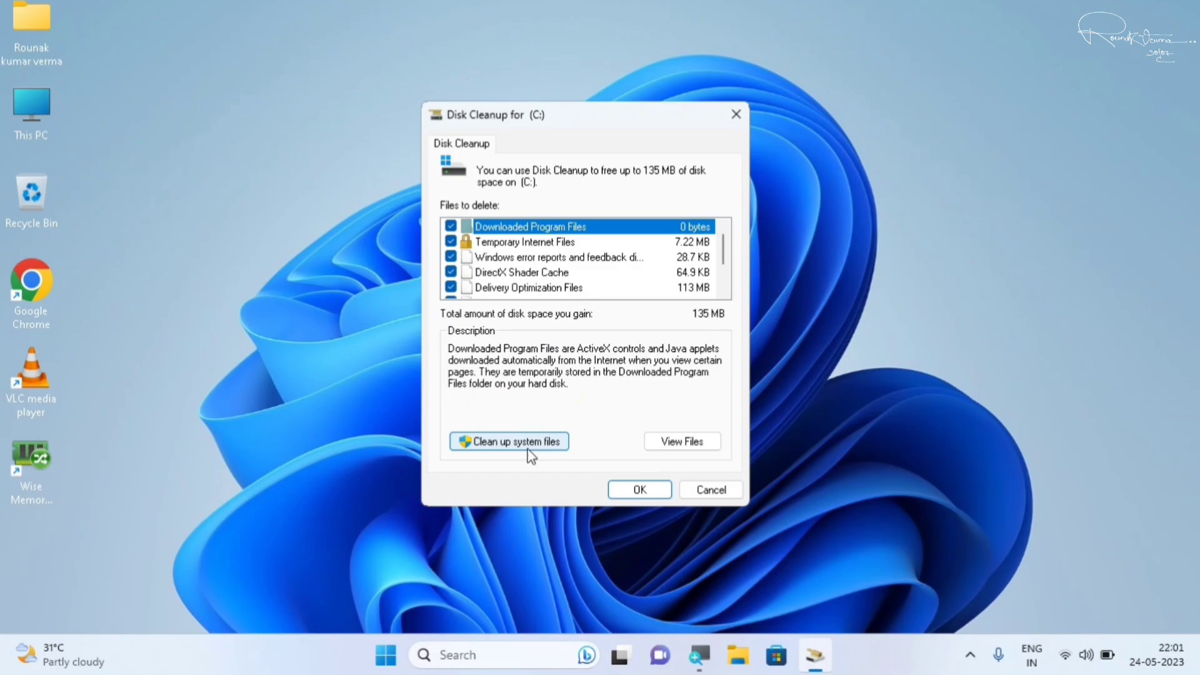
Rescan drive C: with system files included in the cleanup and reposition the dialog on the desktop.
click(572, 389)
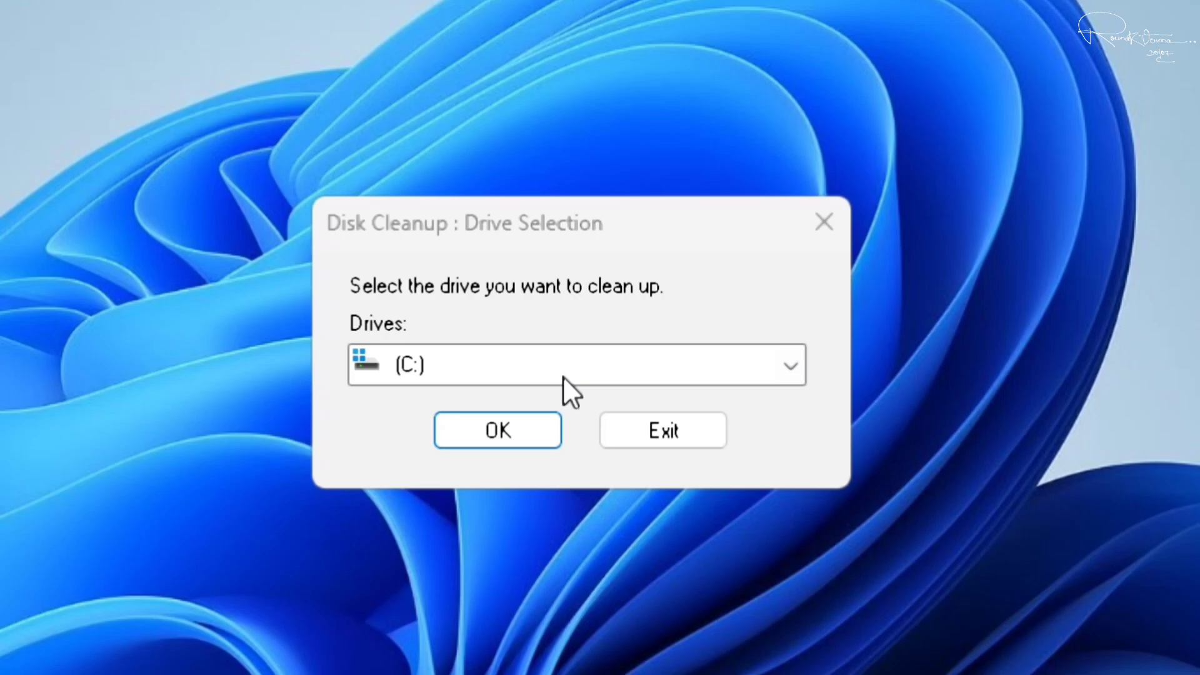
click(507, 429)
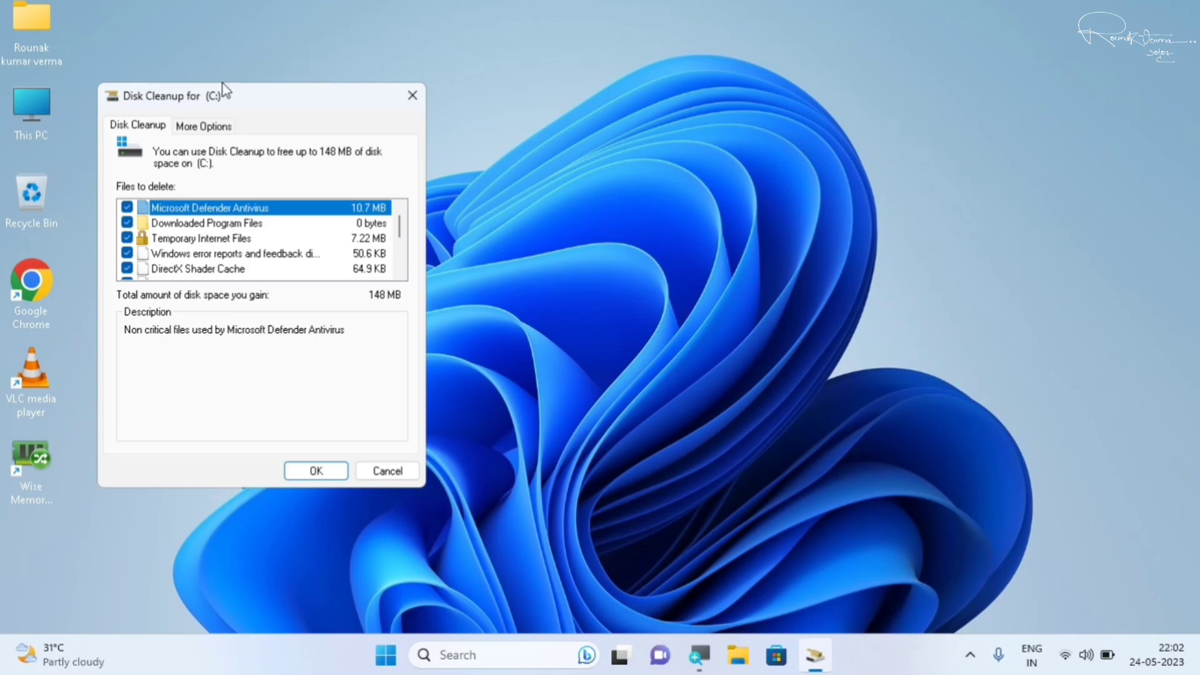
drag(543, 130, 544, 130)
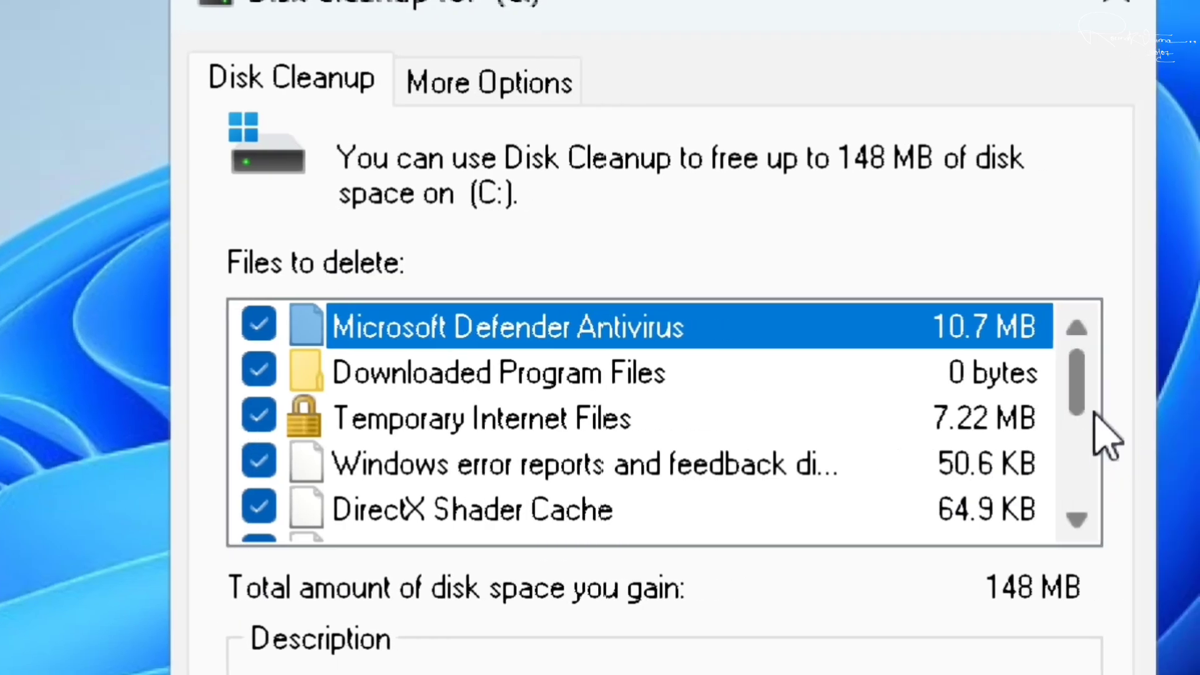
Review the checked file categories for drive C: and permanently delete those files with Disk Cleanup.
drag(1087, 395, 1104, 363)
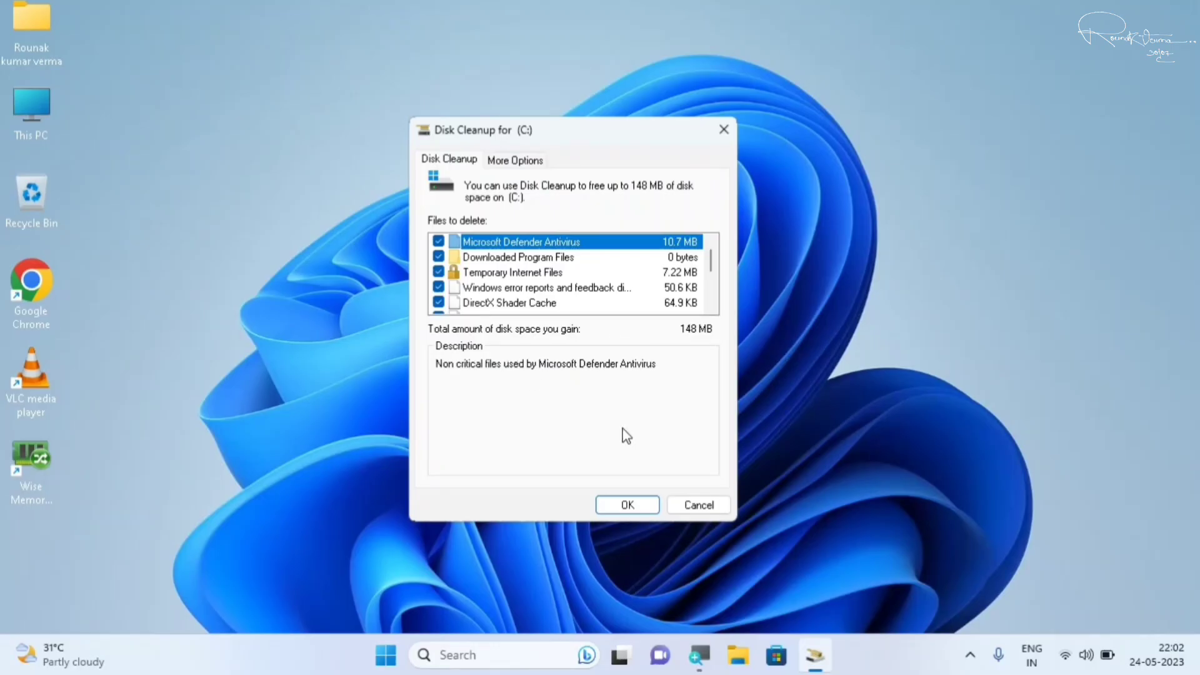
click(637, 506)
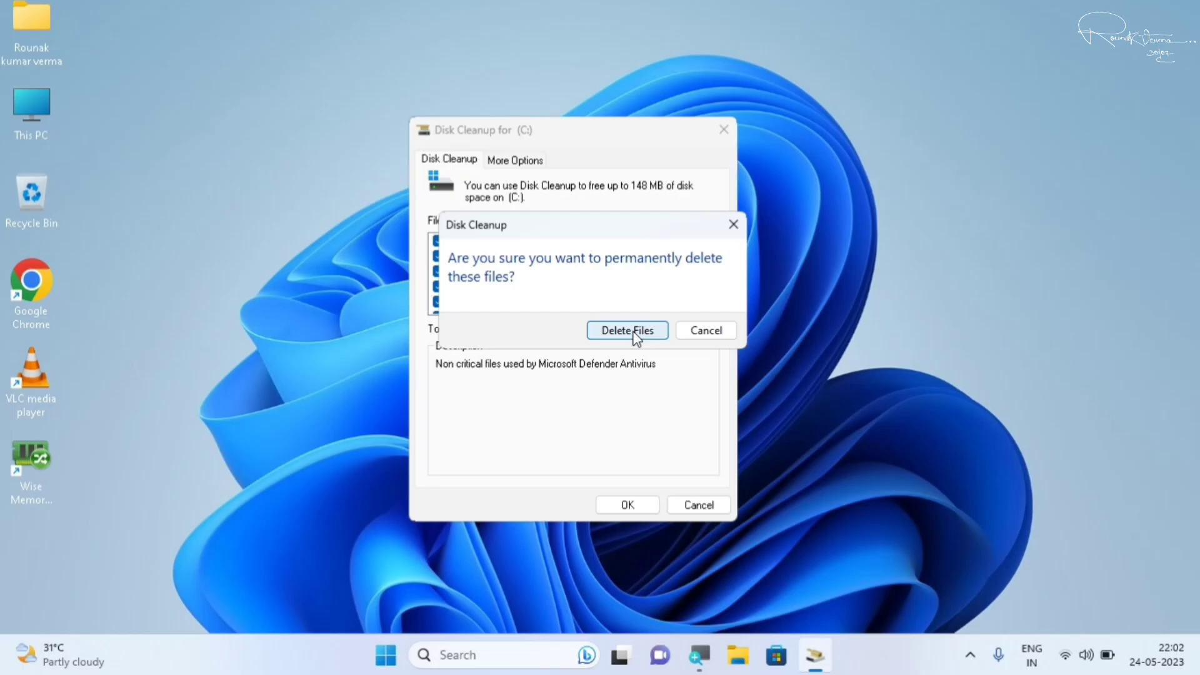
click(634, 331)
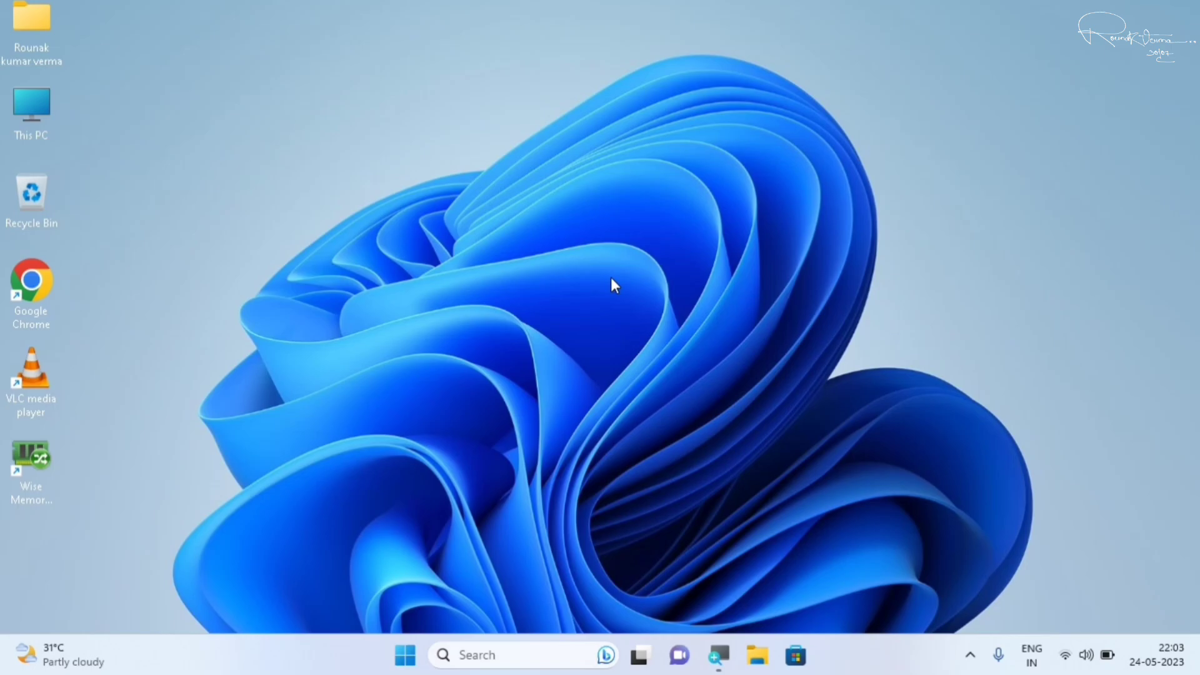
Open Task Manager and show its list of startup apps.
key(ctrl+shift+Escape)
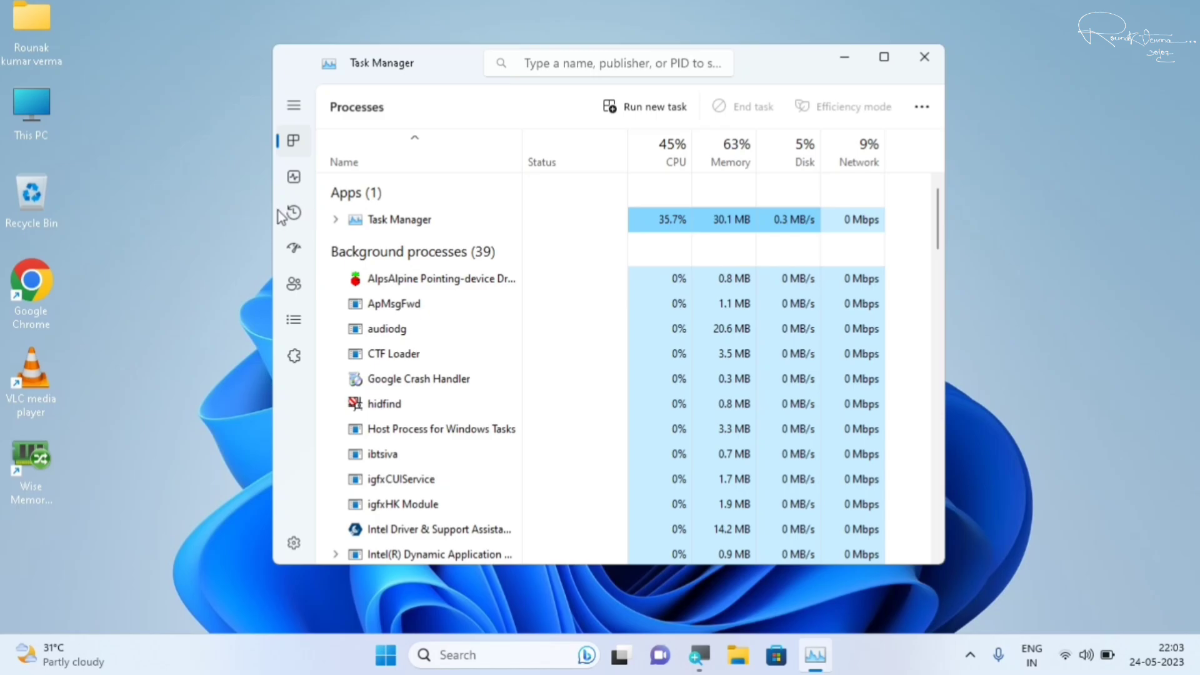
key(super+equal)
key(super+equal)
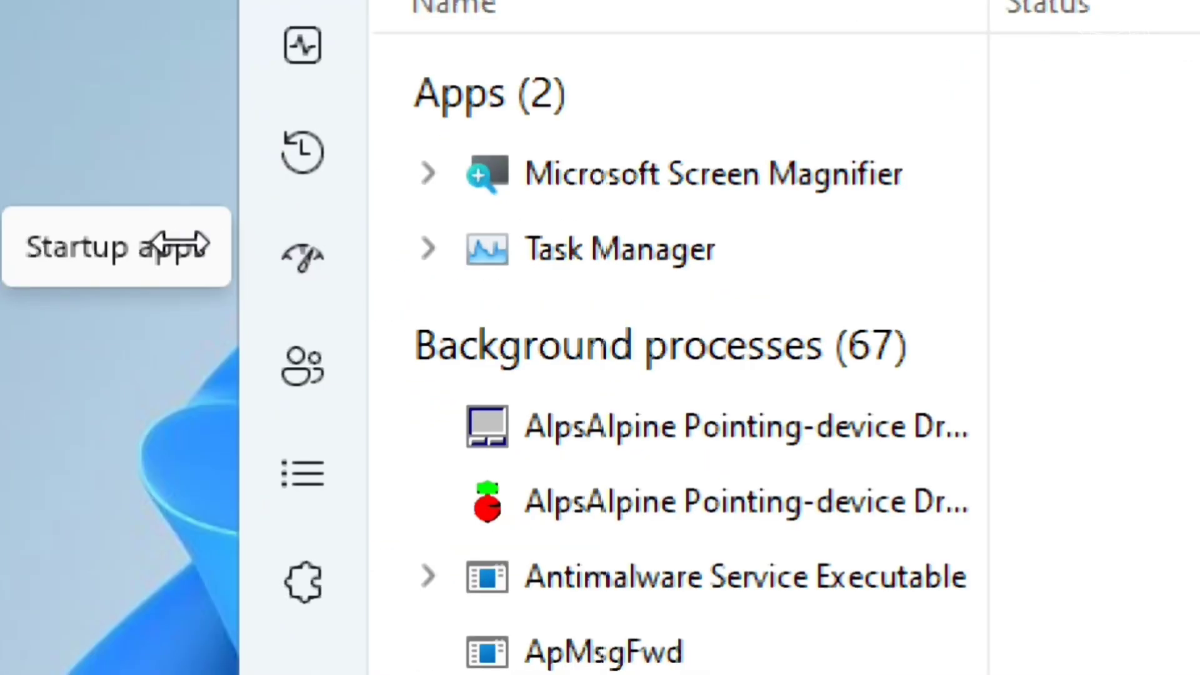
key(super+minus)
key(super+minus)
click(293, 252)
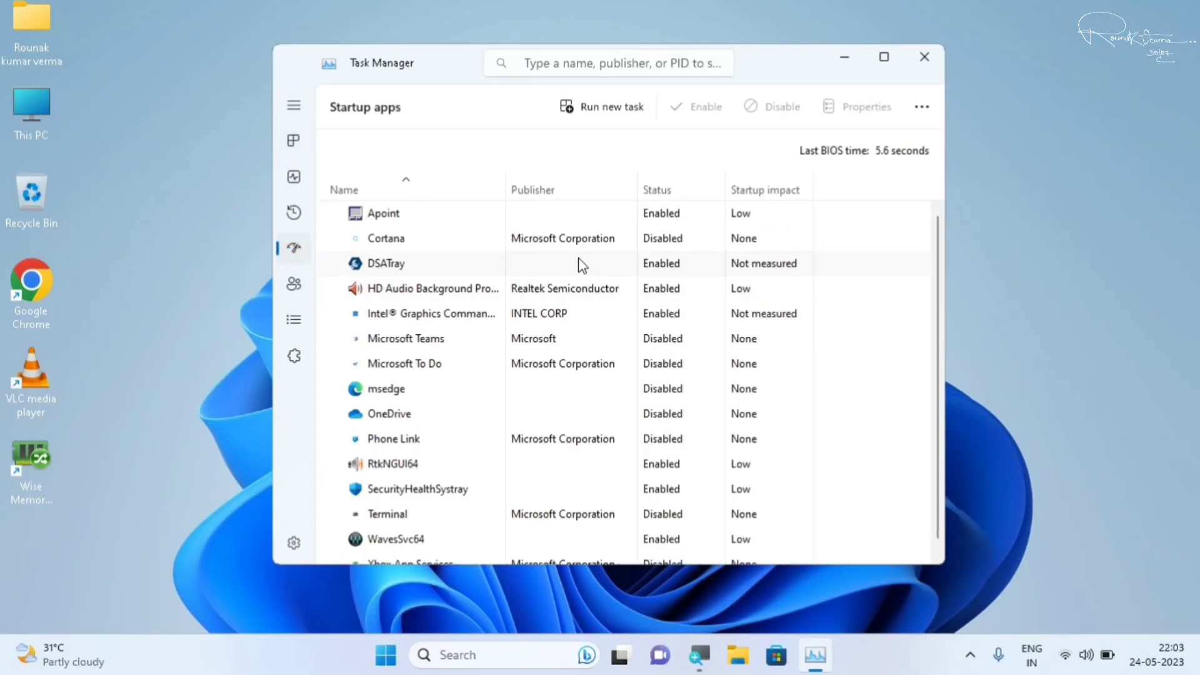
Examine the startup apps' status and impact and the actions offered for WavesSvc64, and close Task Manager.
key(super+plus)
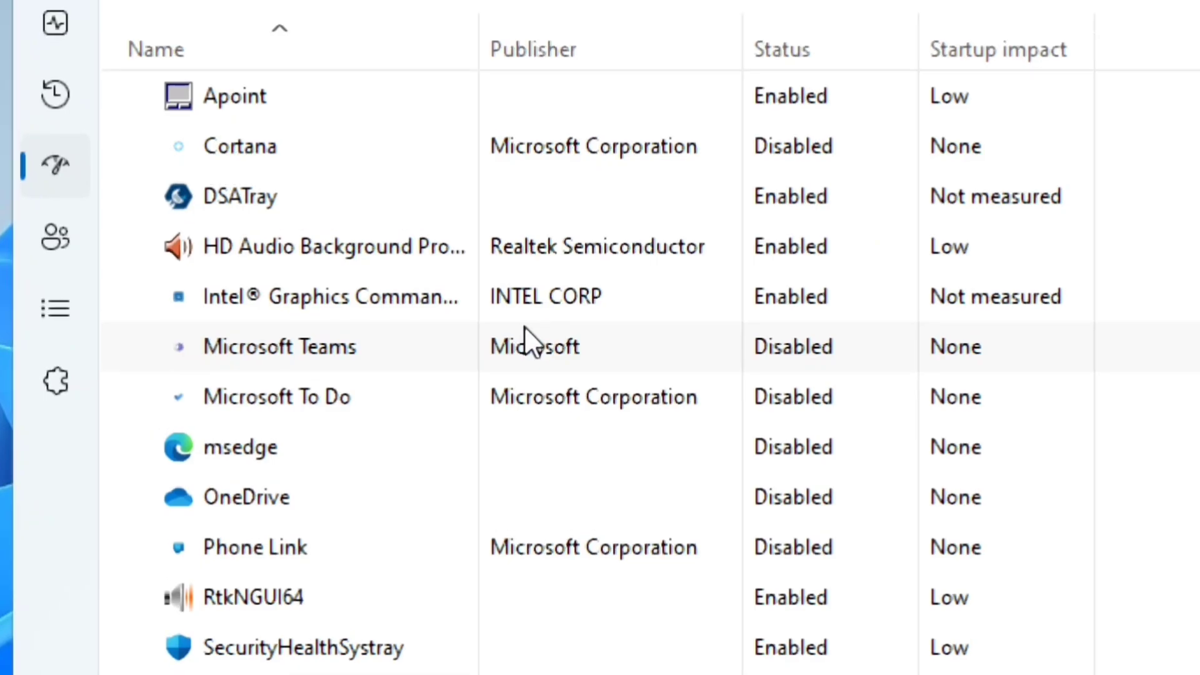
scroll(481, 529, down, 1)
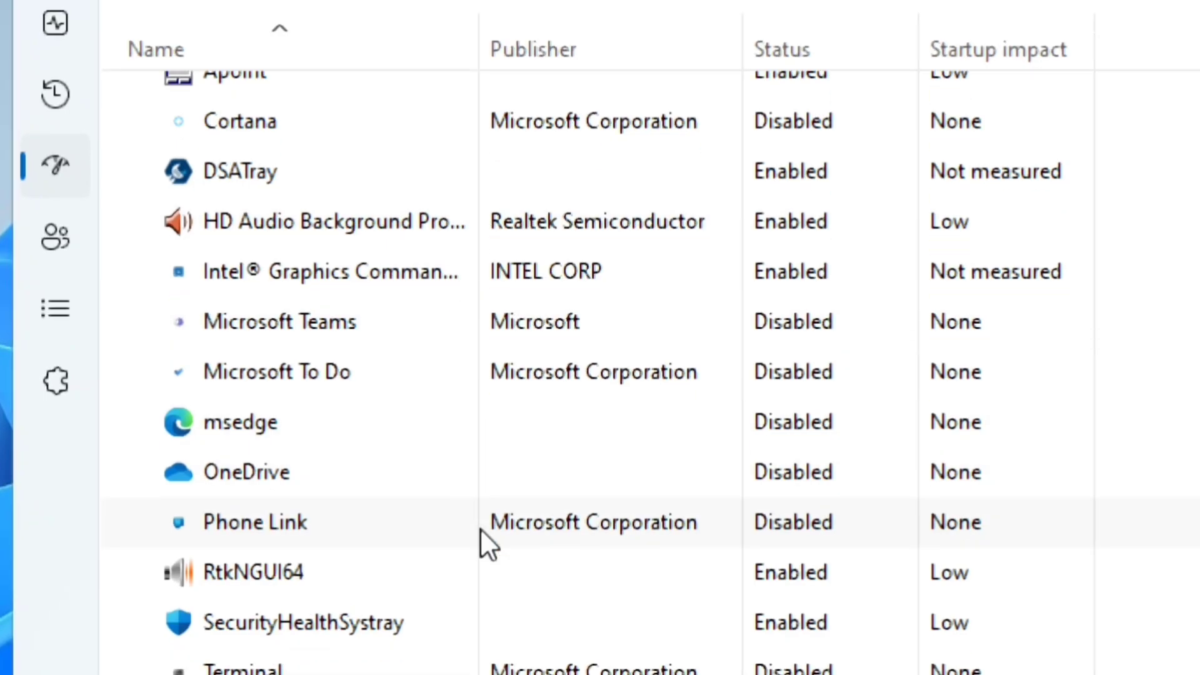
scroll(506, 229, up, 1)
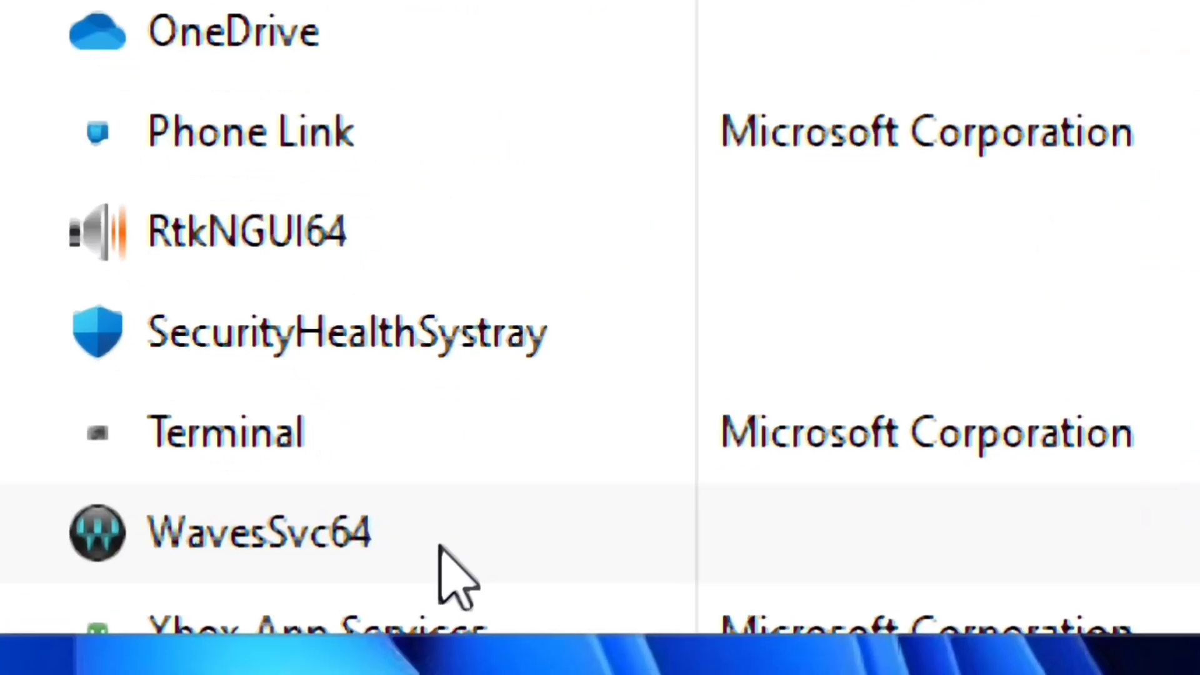
right_click(412, 527)
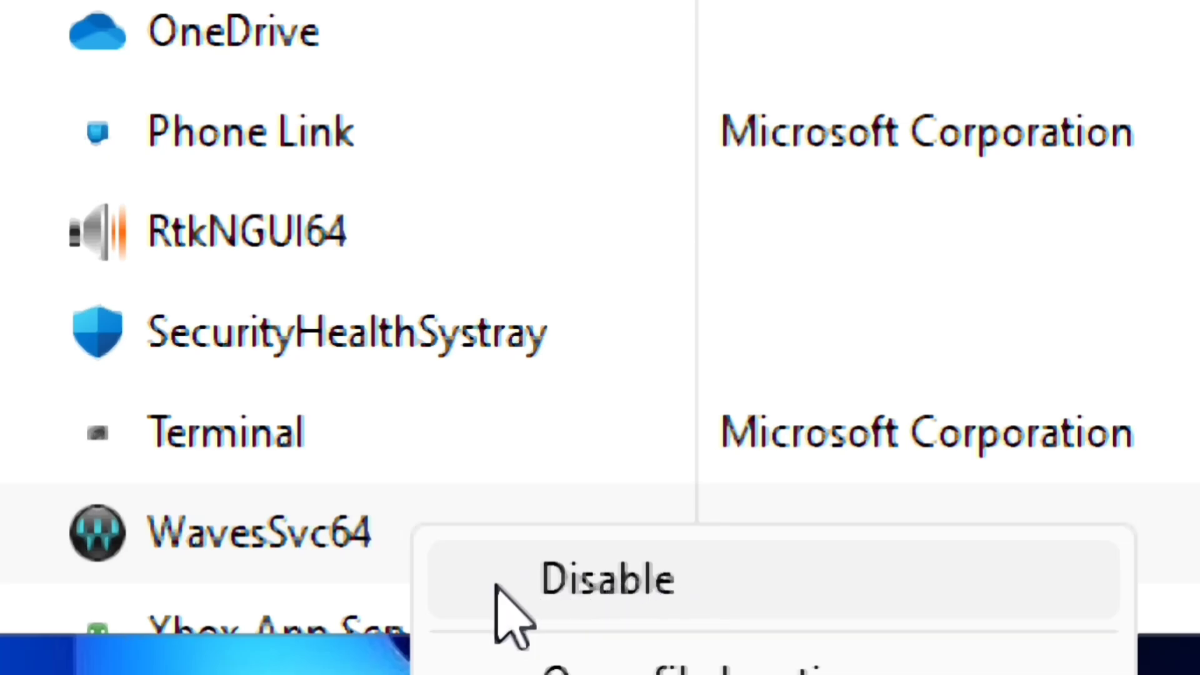
click(316, 537)
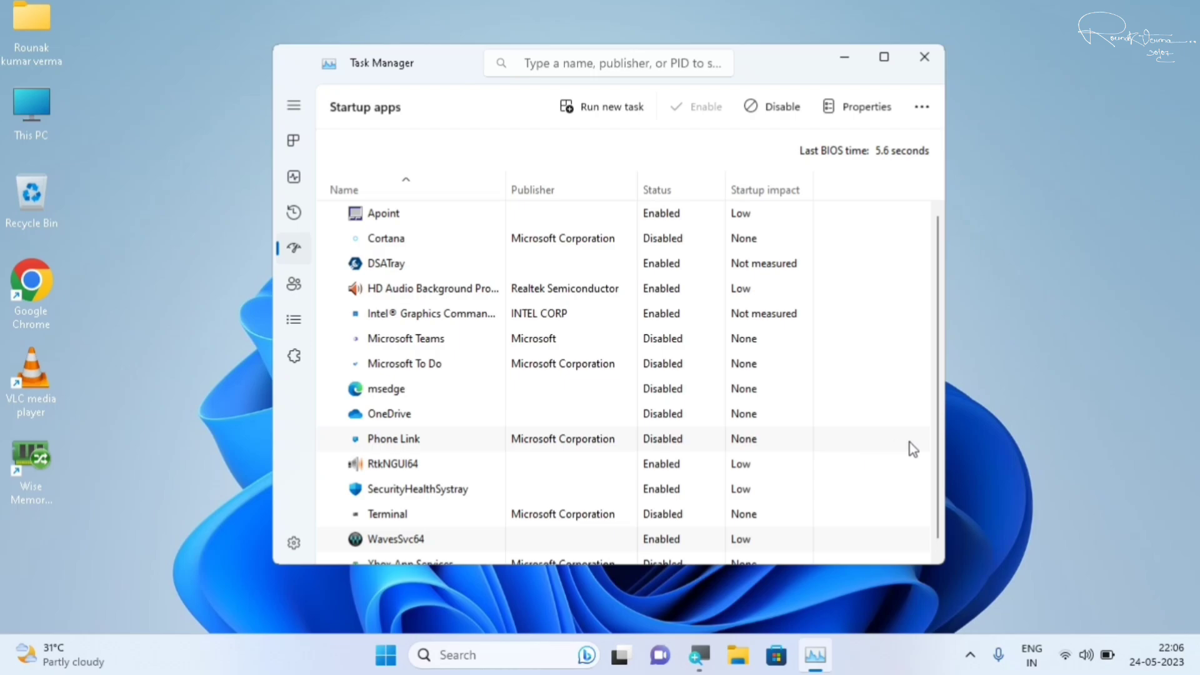
scroll(910, 443, down, 1)
scroll(910, 443, up, 1)
click(925, 58)
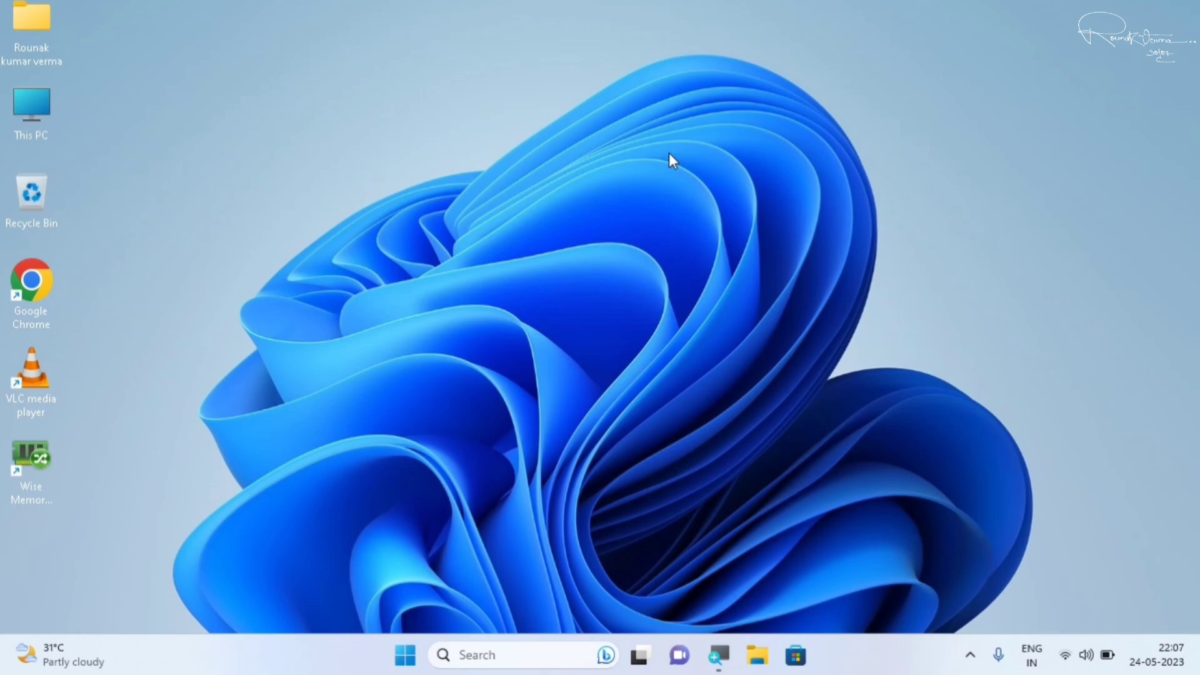
Search Windows for "defragmen" and launch Defragment and Optimize Drives.
click(406, 655)
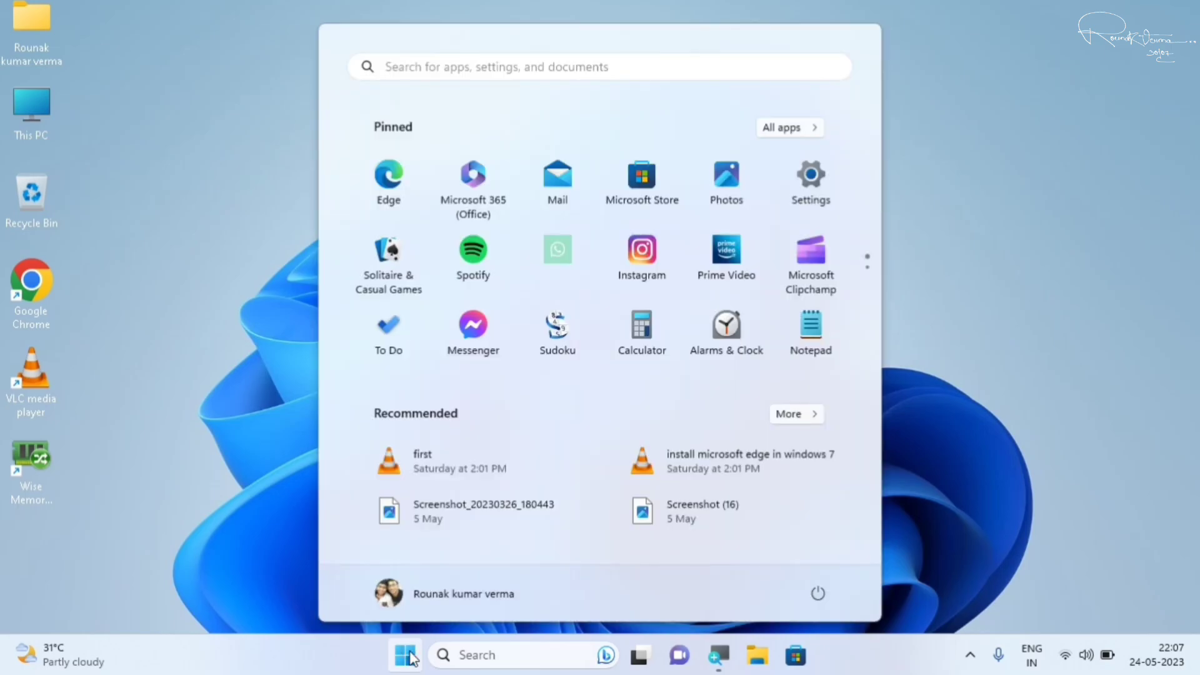
click(424, 69)
text(defr)
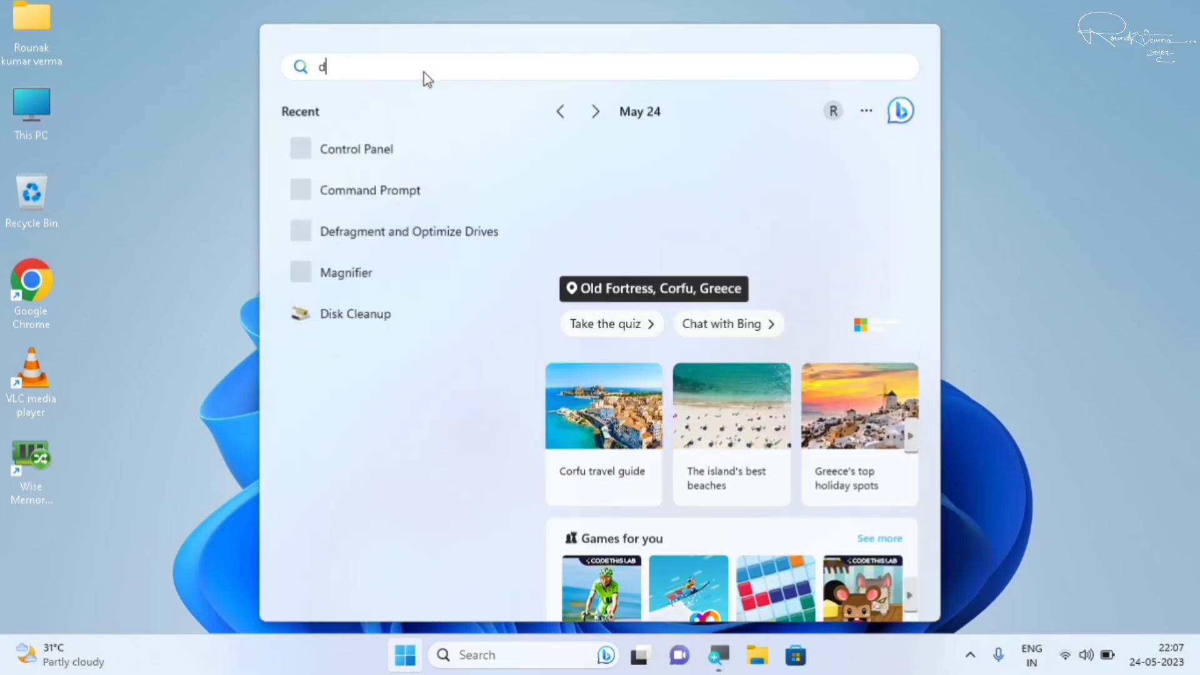
text(agmen)
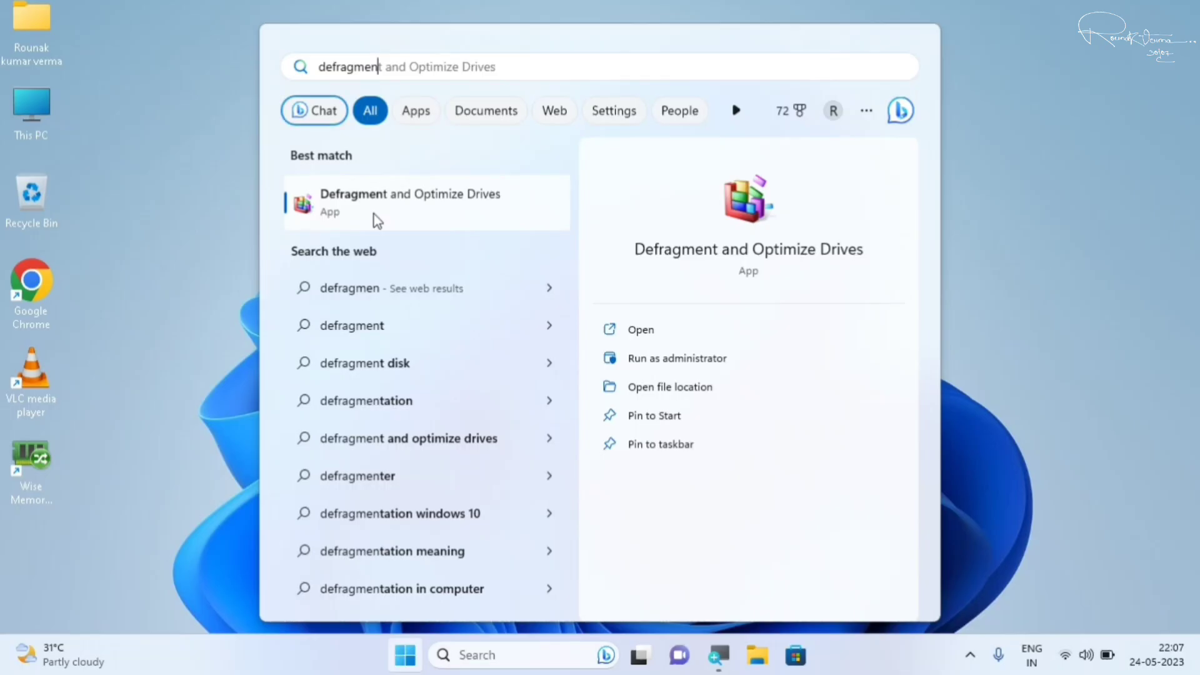
click(398, 245)
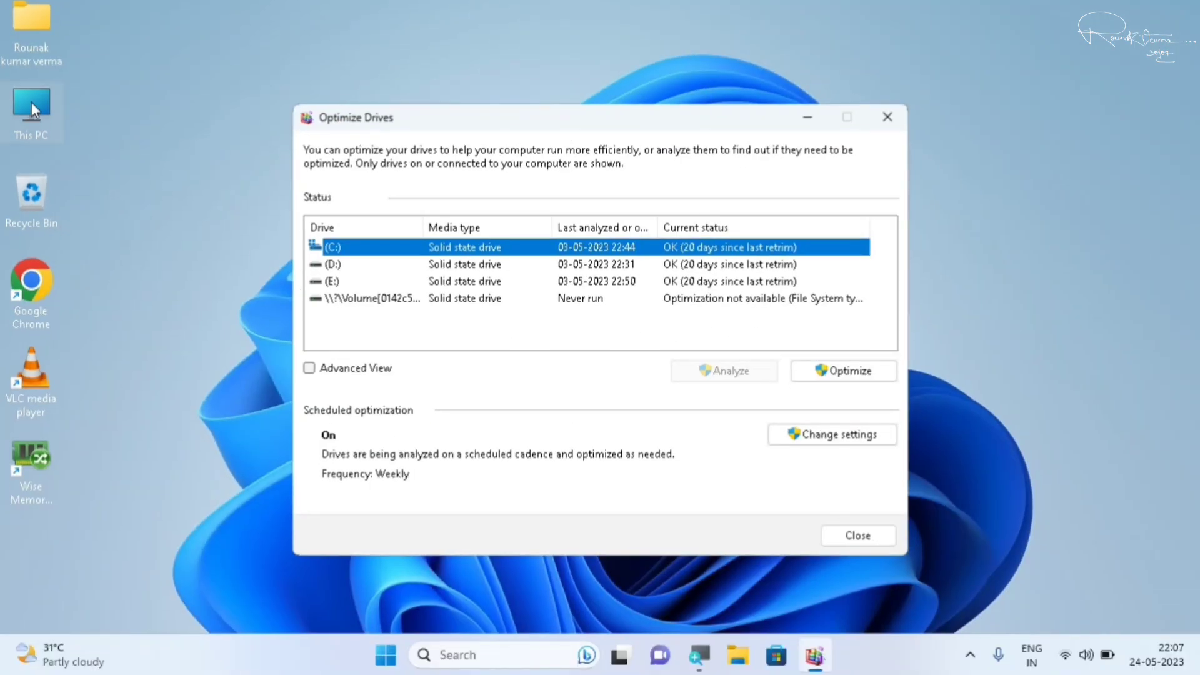
Check the local disks in This PC, and close both that window and Optimize Drives.
click(30, 104)
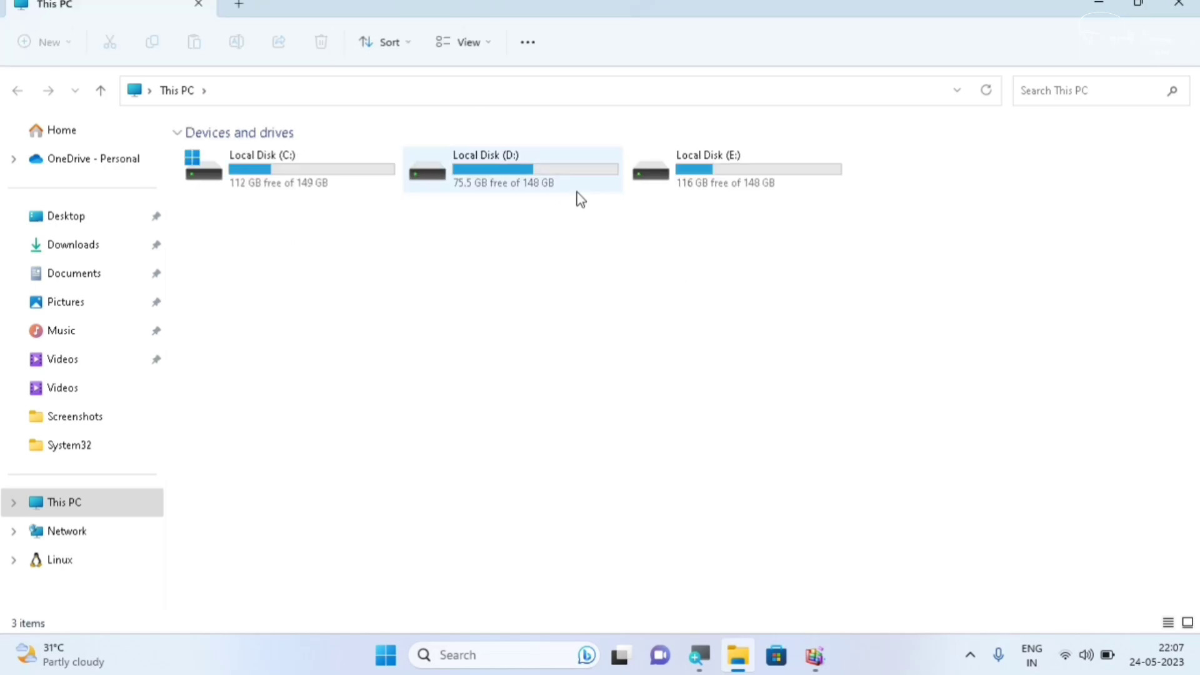
click(1180, 5)
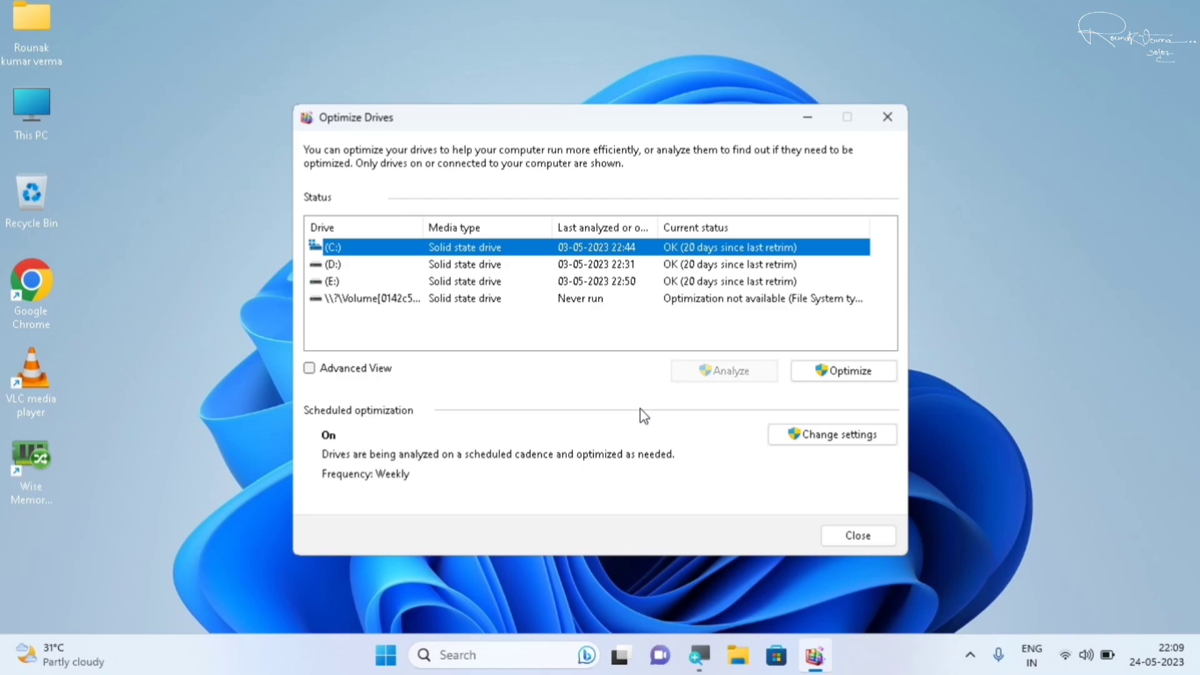
click(858, 536)
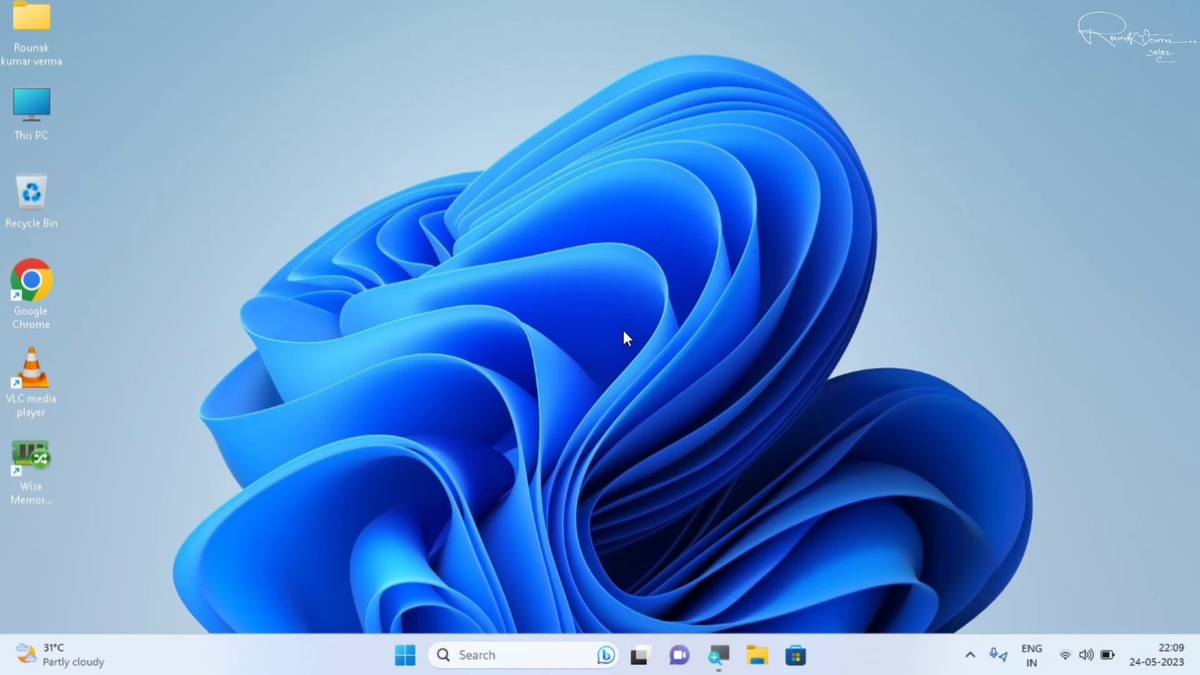